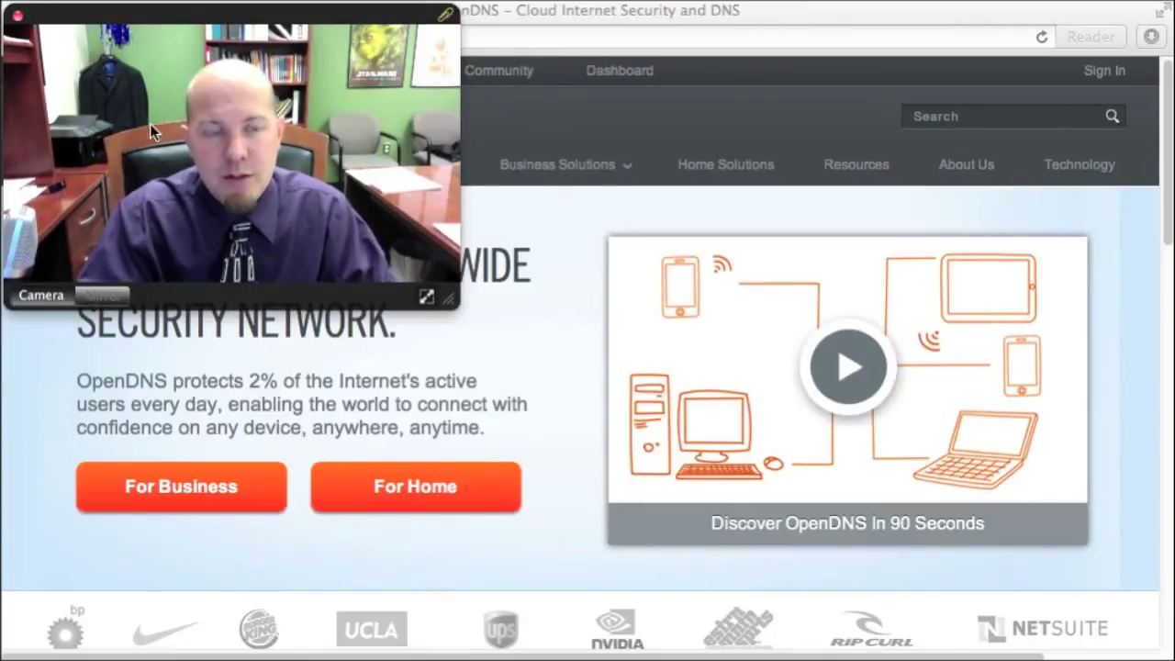
pyautogui.click(16, 17)
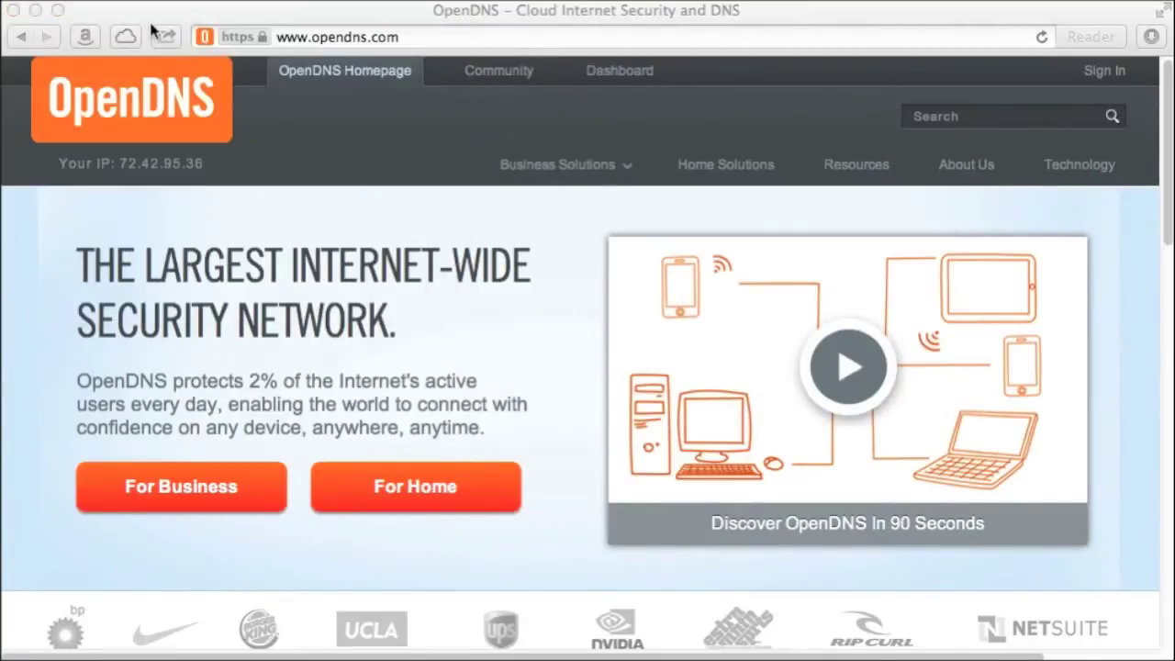
pyautogui.click(447, 36)
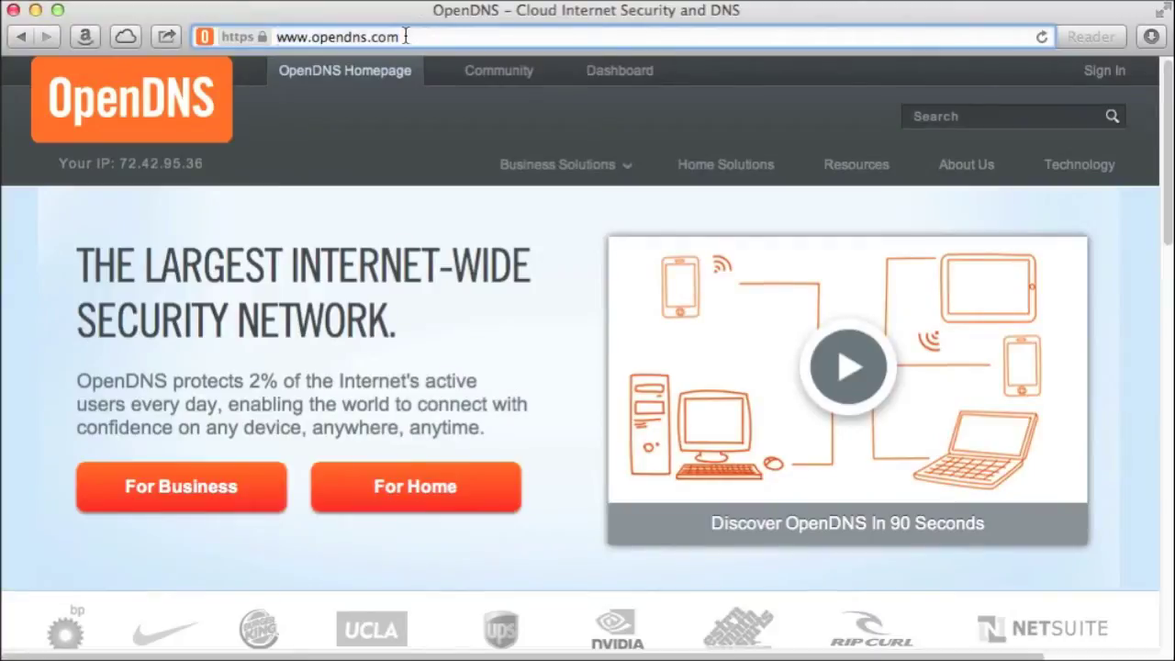
pyautogui.click(370, 155)
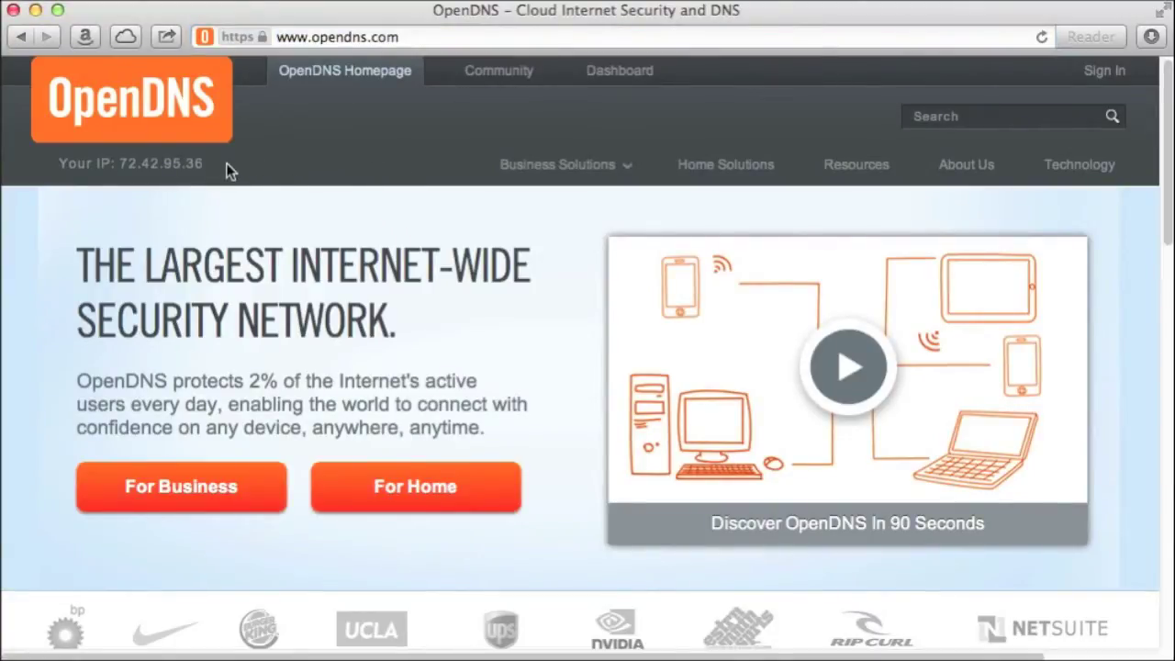
pyautogui.moveTo(205, 165); pyautogui.dragTo(118, 167)
pyautogui.click(202, 173)
pyautogui.moveTo(219, 163)
pyautogui.mouseDown()
pyautogui.moveTo(118, 164)
pyautogui.moveTo(229, 163)
pyautogui.mouseUp()
pyautogui.scroll(-3, 424, 204)
pyautogui.scroll(3, 424, 204)
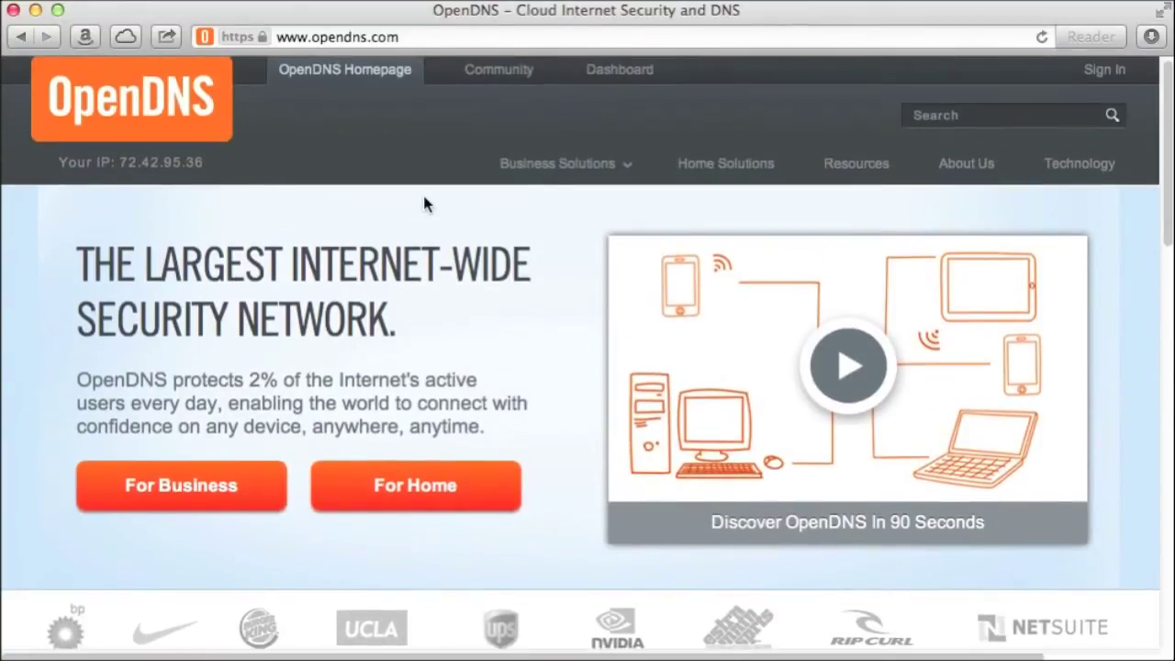
pyautogui.scroll(-1, 424, 204)
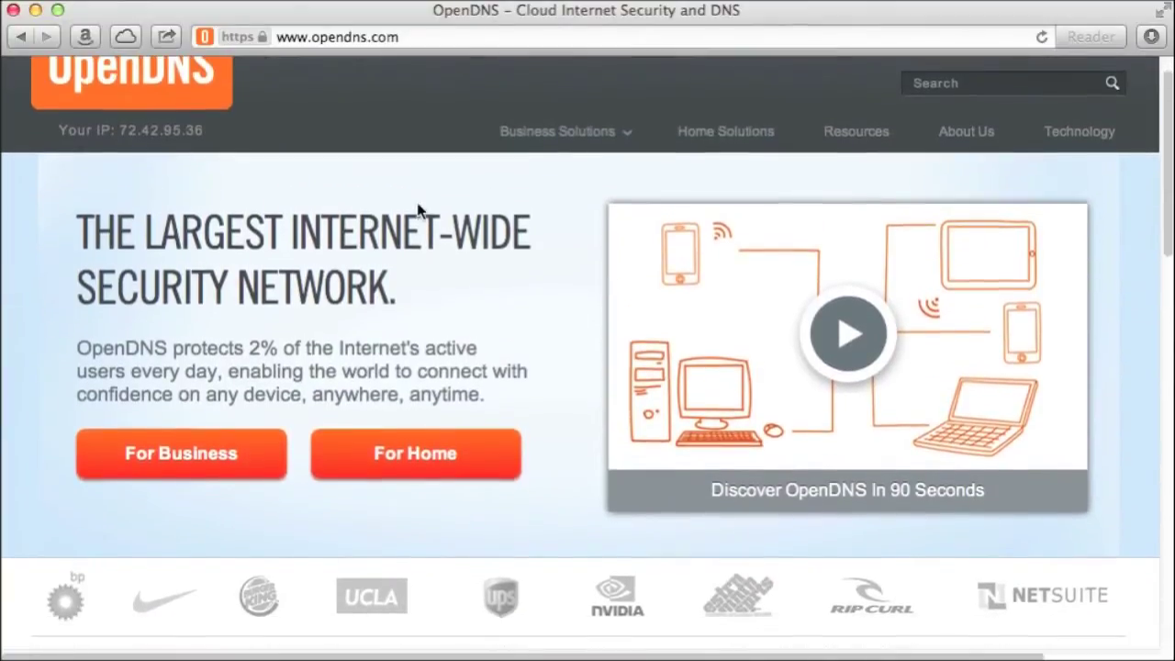
# Go to the OpenDNS solutions for home and start the Parental Controls setup
pyautogui.click(392, 458)
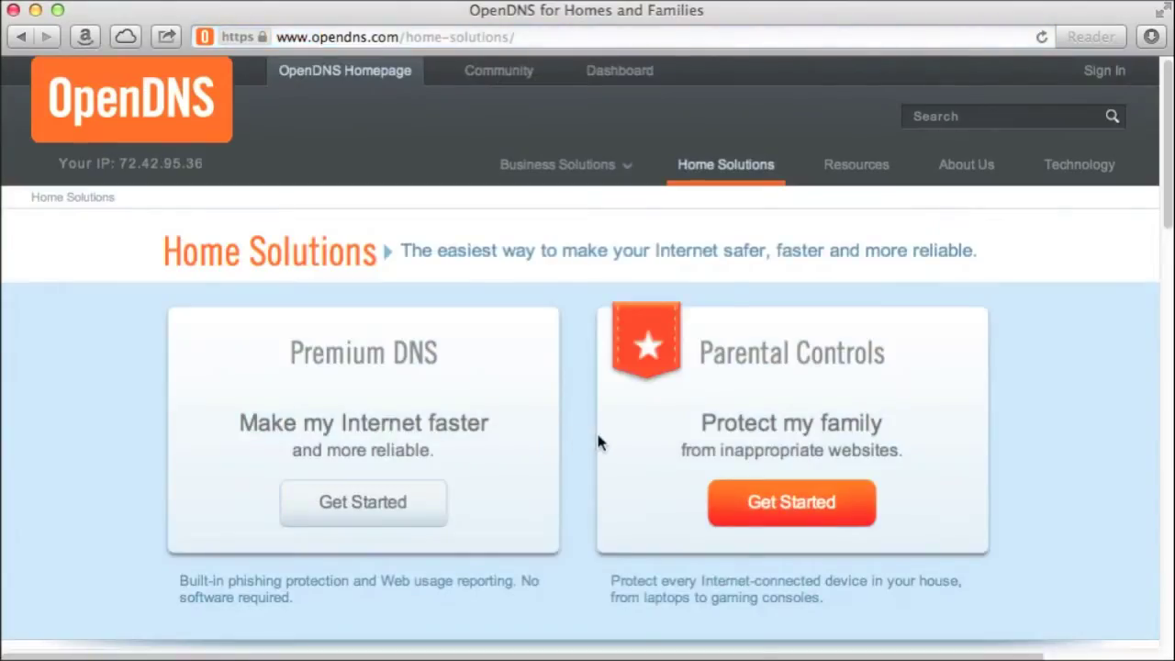
pyautogui.scroll(-3, 598, 443)
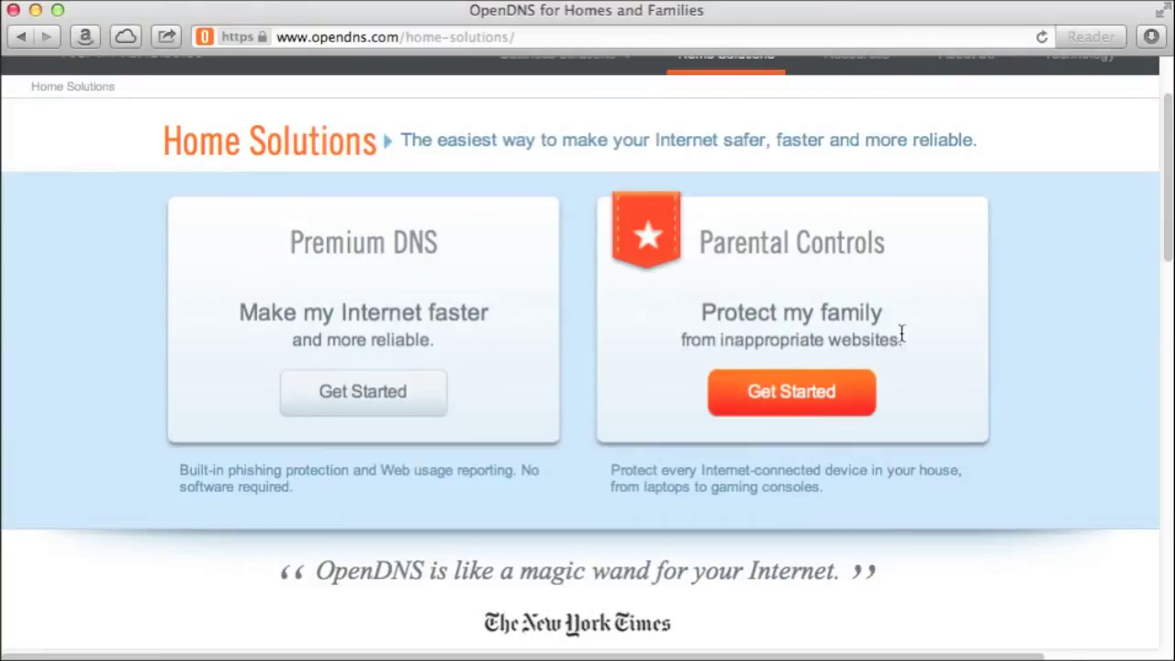
pyautogui.click(789, 393)
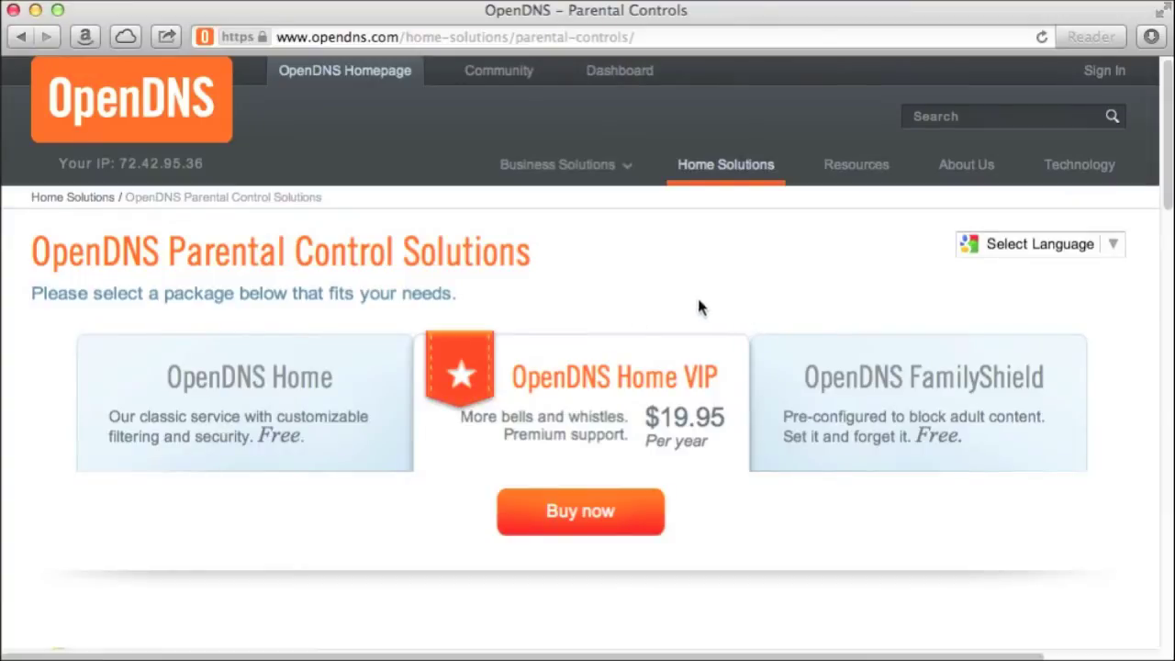
# Compare the Home, FamilyShield and Home VIP packages, then sign up for free OpenDNS Home
pyautogui.click(327, 400)
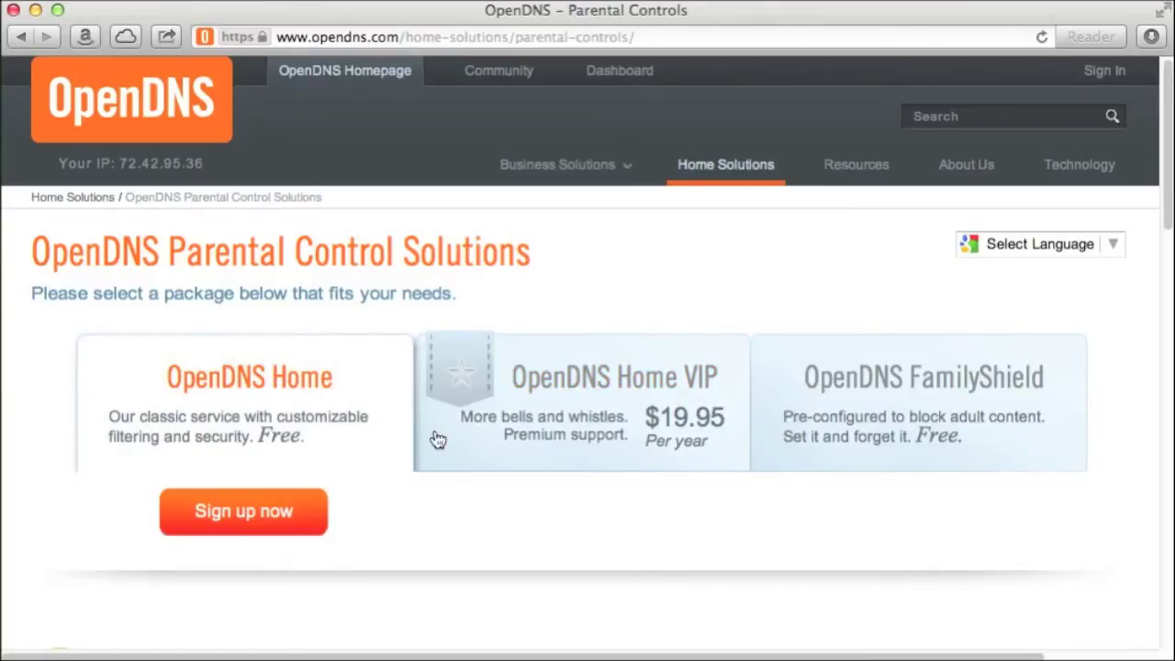
pyautogui.click(854, 427)
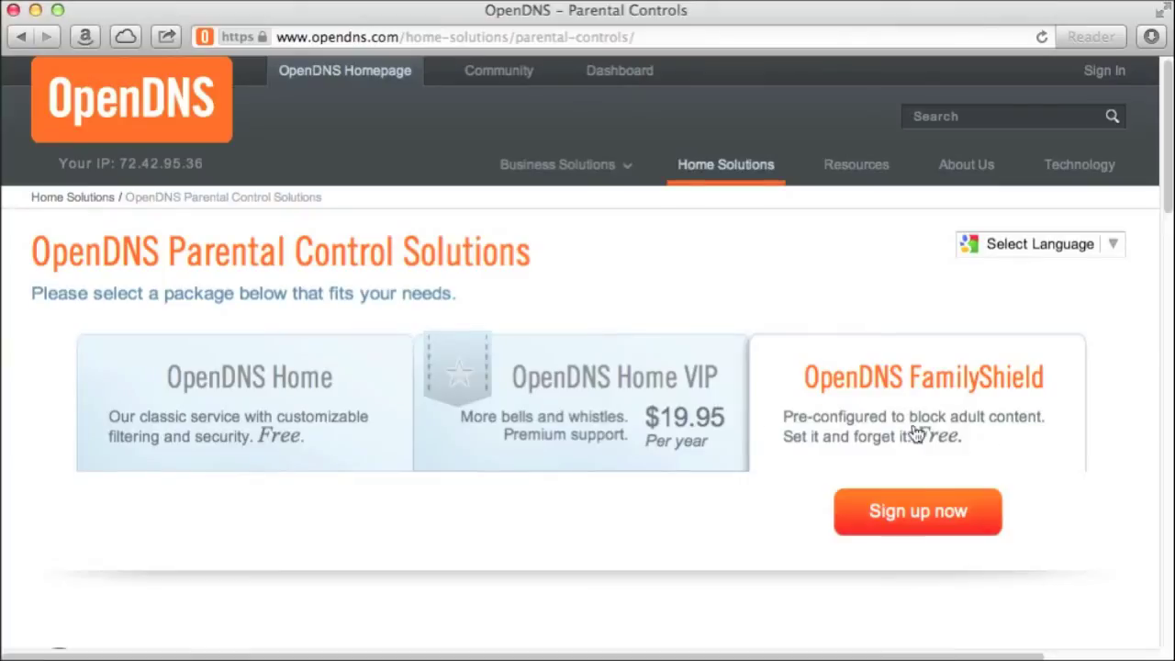
pyautogui.click(606, 394)
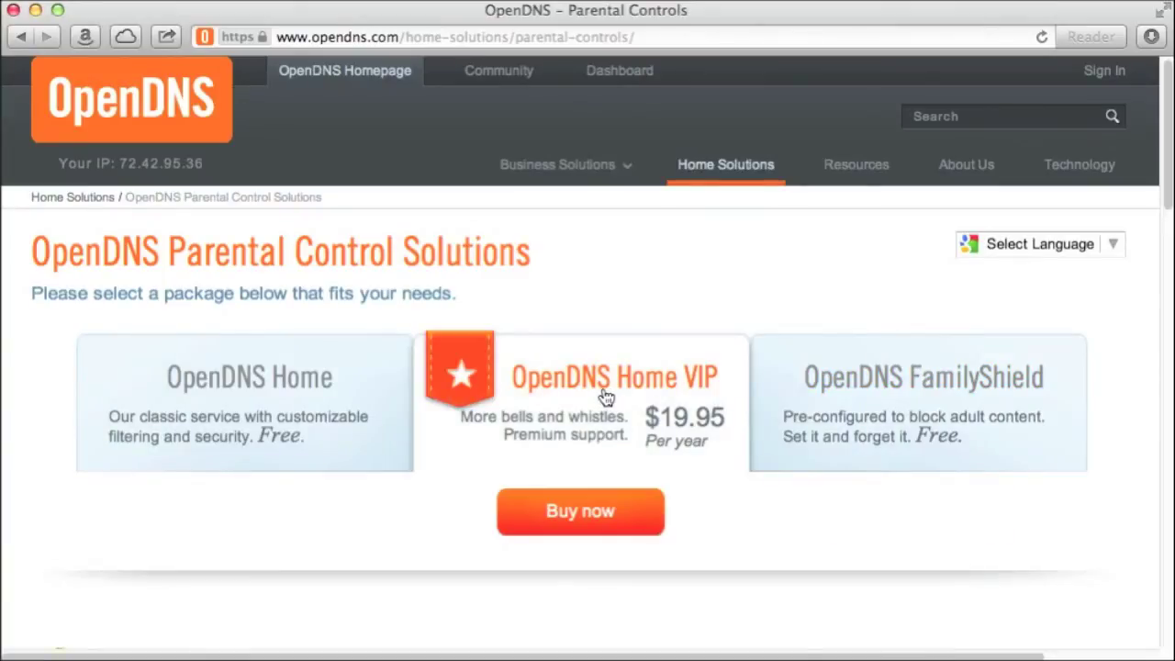
pyautogui.click(285, 421)
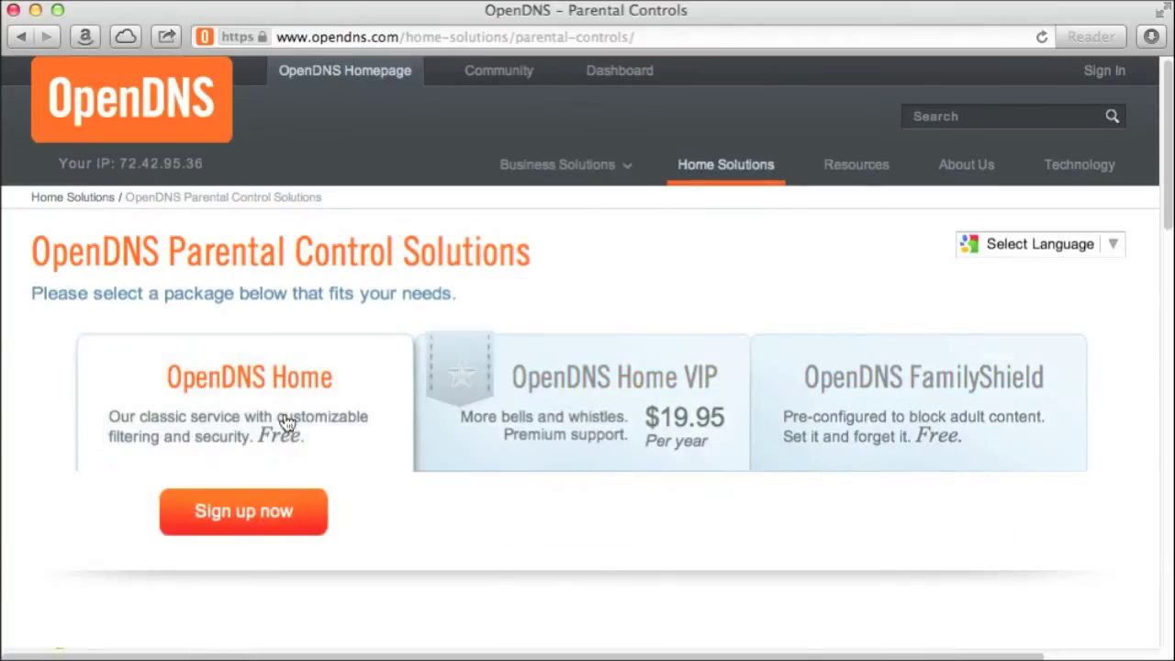
pyautogui.scroll(-1, 404, 492)
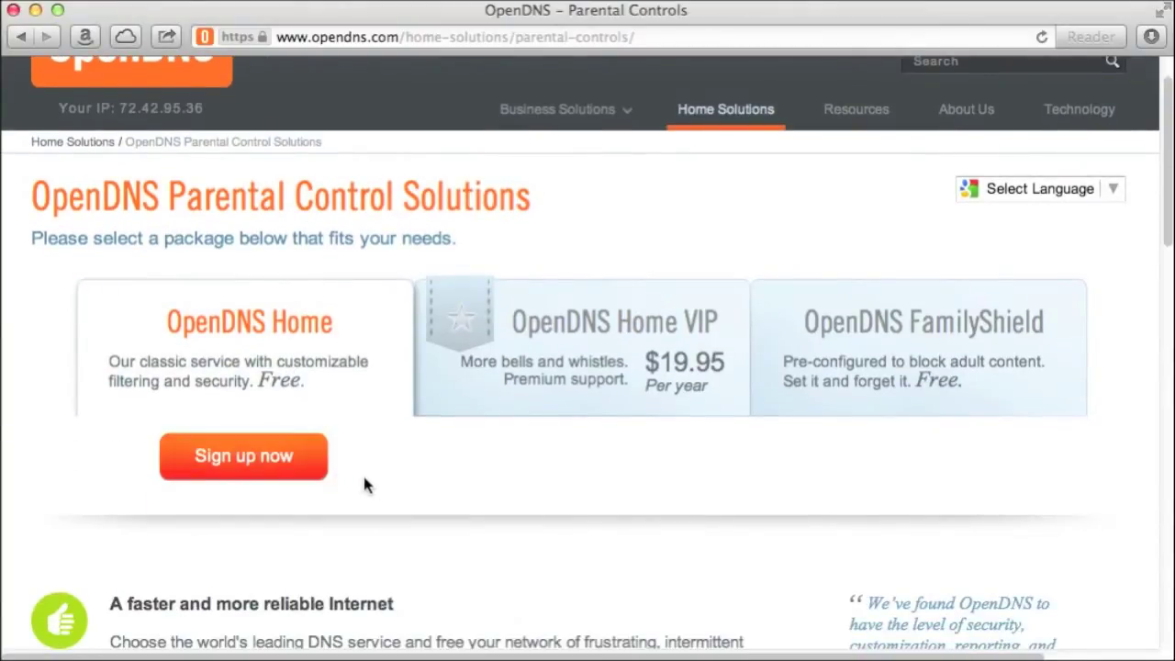
pyautogui.click(251, 454)
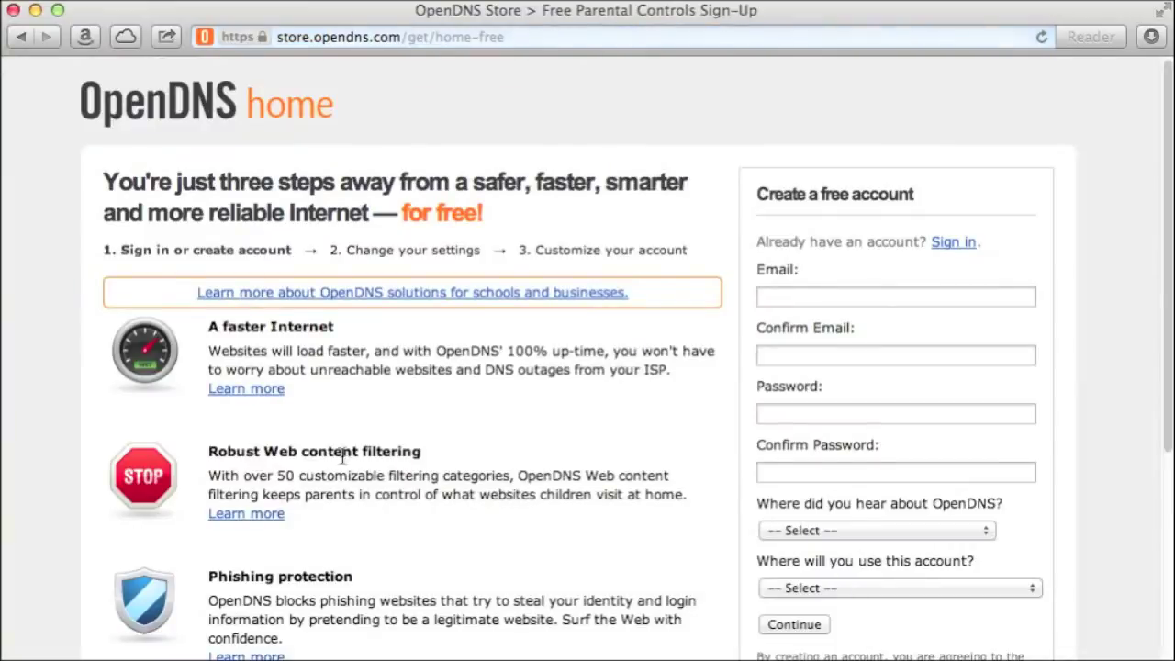
pyautogui.scroll(-5, 627, 477)
pyautogui.scroll(4, 627, 477)
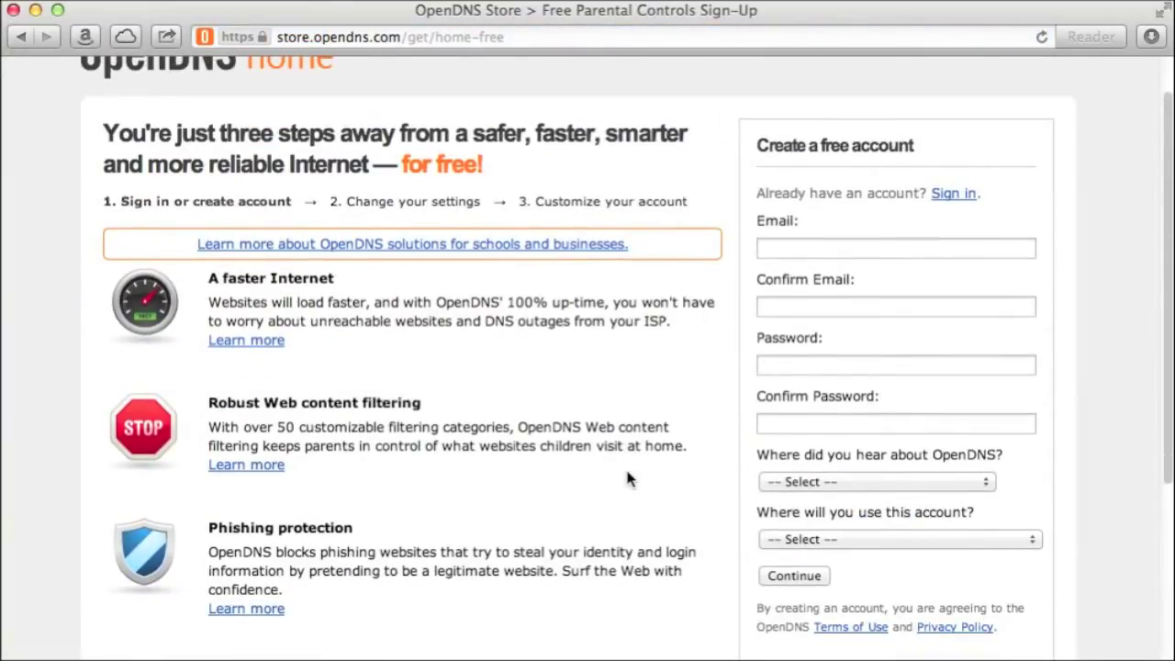
pyautogui.click(821, 252)
pyautogui.click(823, 303)
pyautogui.click(846, 366)
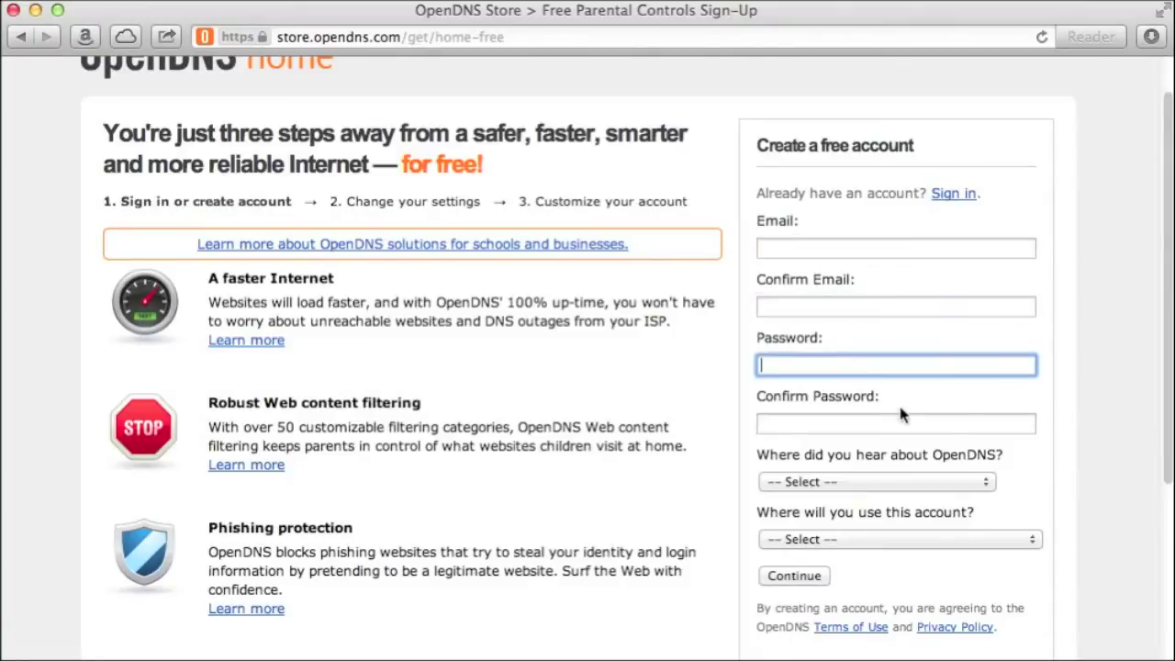
pyautogui.scroll(-3, 901, 408)
pyautogui.scroll(4, 901, 408)
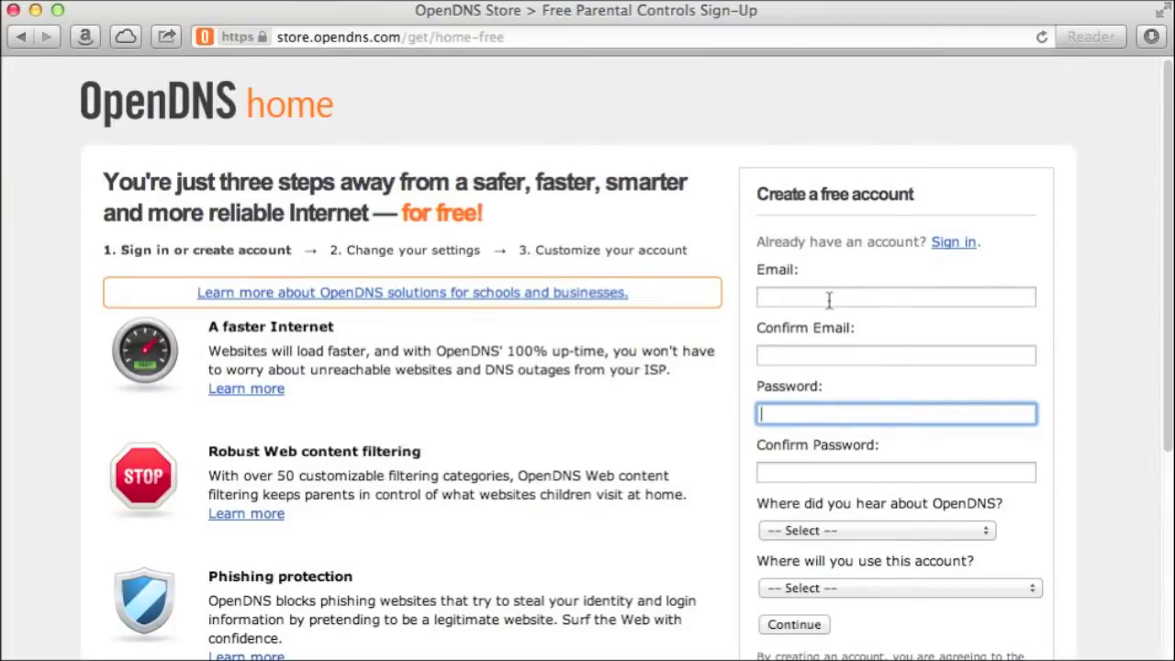
pyautogui.scroll(-5, 830, 299)
pyautogui.scroll(5, 829, 308)
pyautogui.scroll(-8, 829, 310)
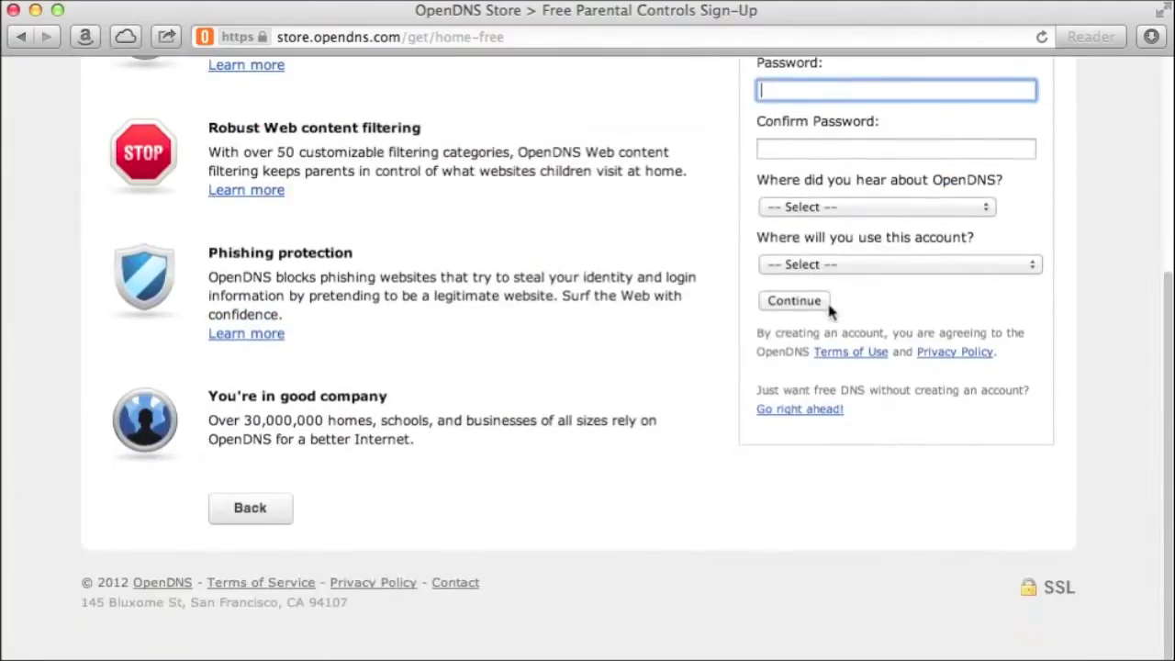
pyautogui.scroll(3, 829, 312)
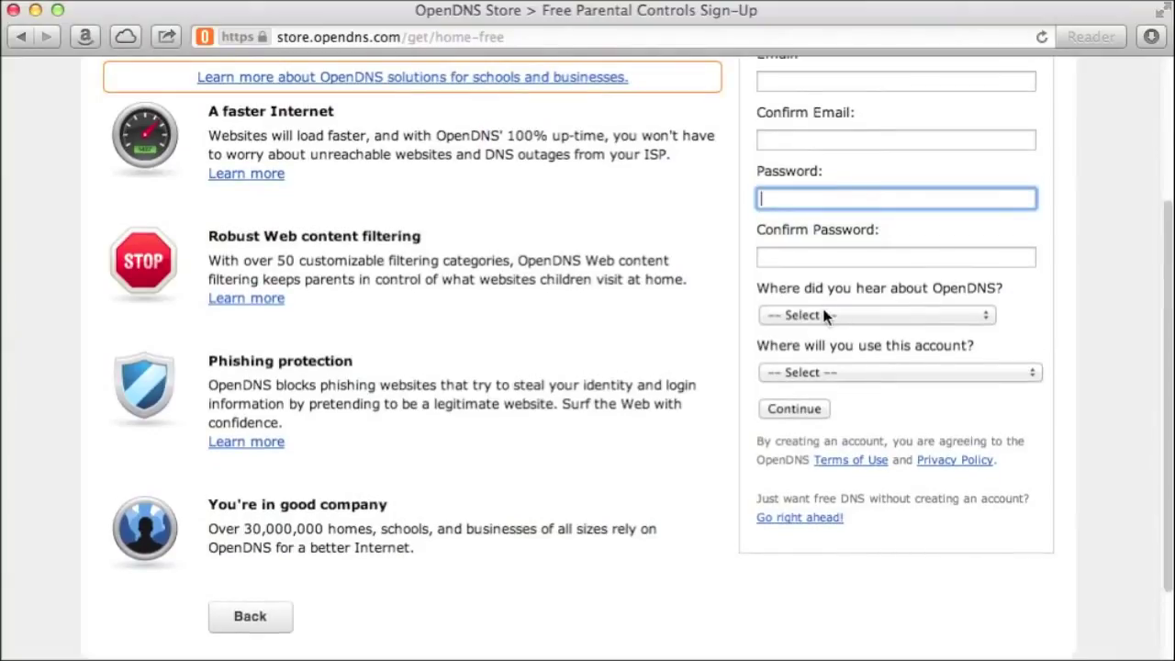
pyautogui.scroll(5, 822, 314)
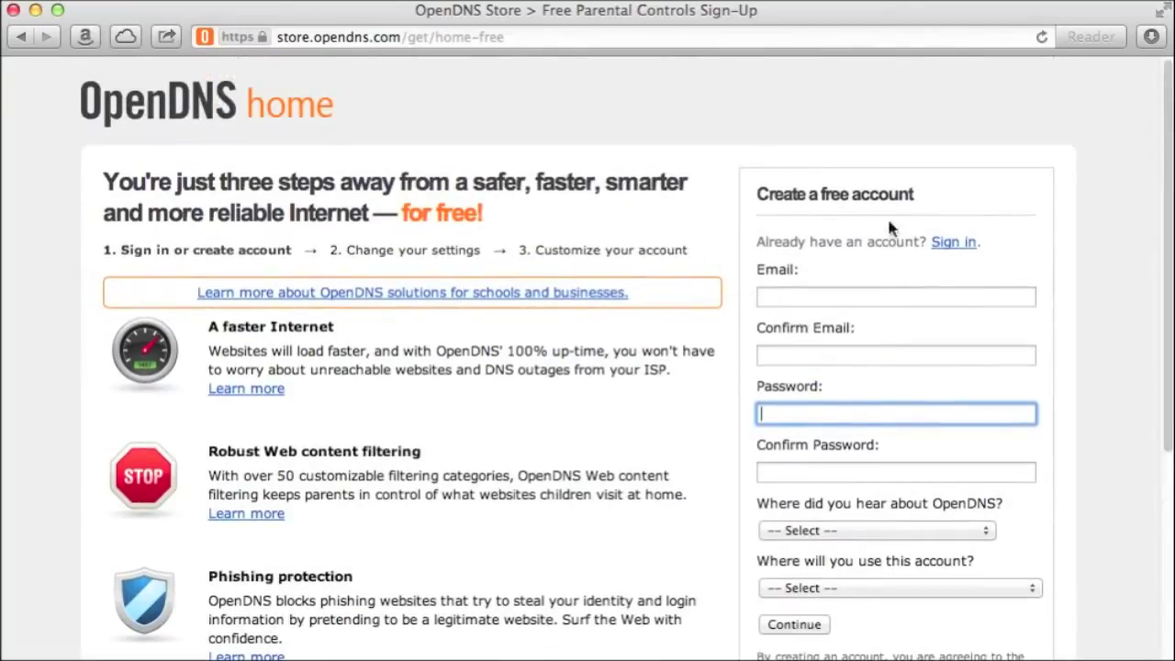
pyautogui.scroll(-4, 763, 240)
pyautogui.scroll(-4, 763, 243)
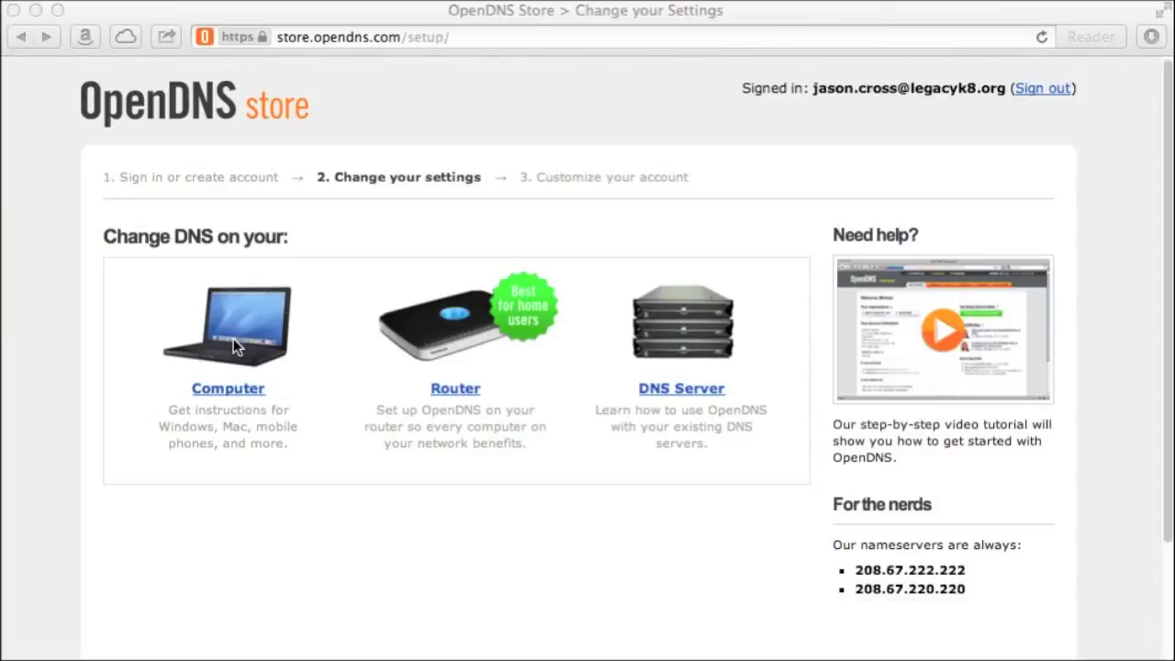
# On the Change your settings page, choose to change DNS on the router
pyautogui.click(438, 347)
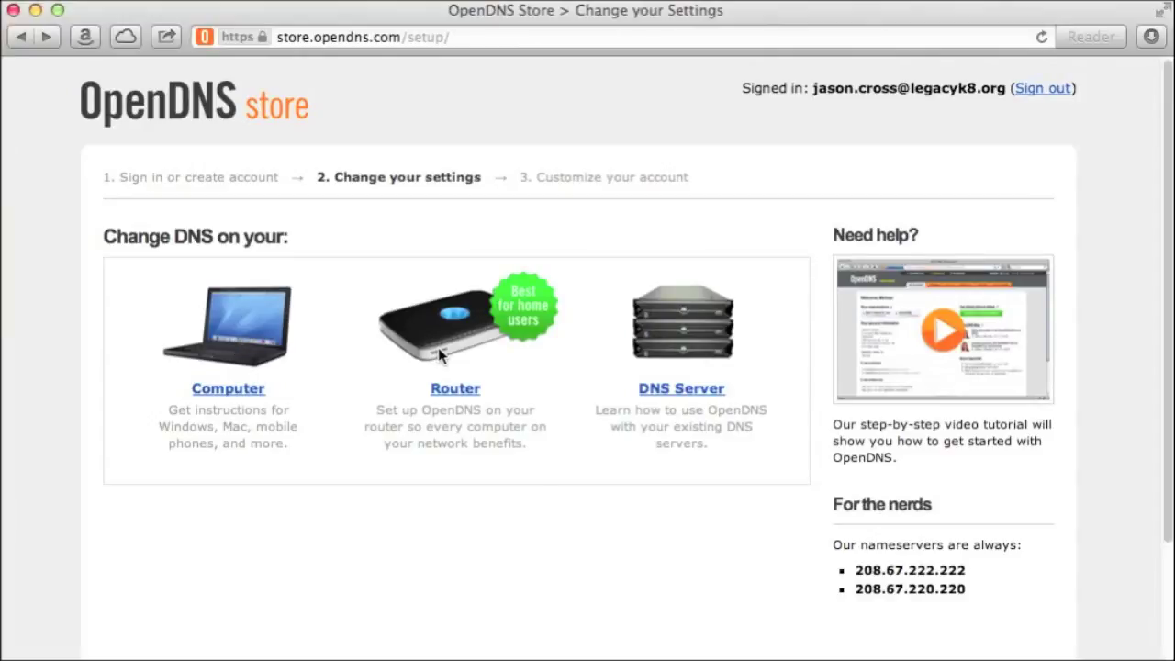
pyautogui.click(453, 391)
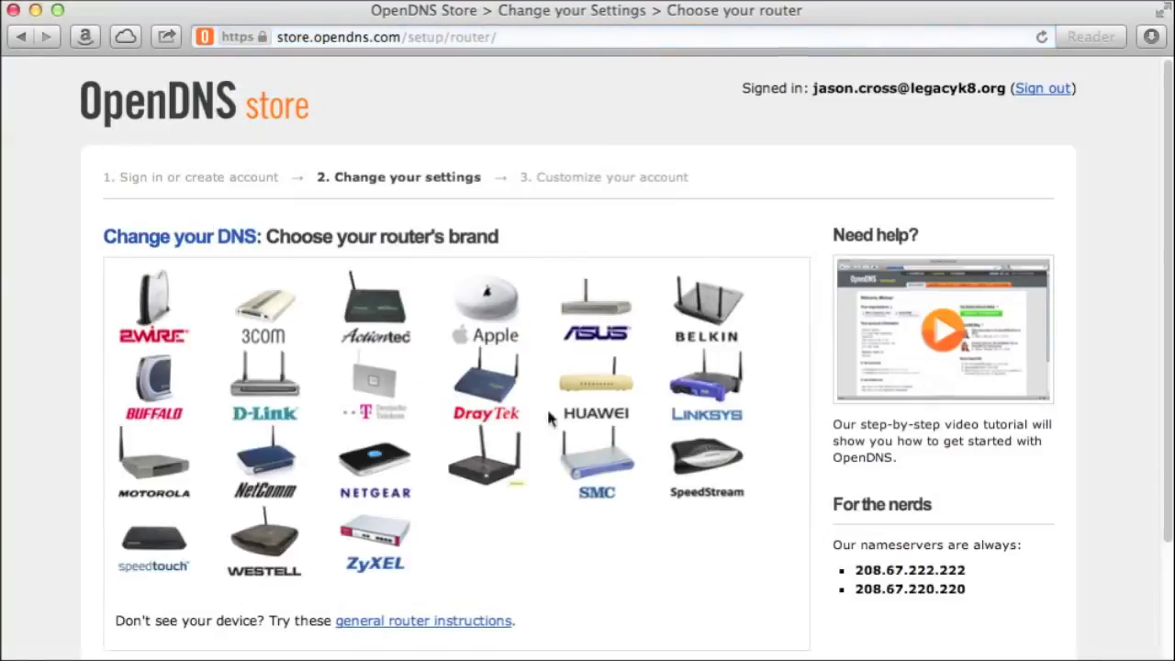
# Pick Linksys as the router brand and open the classic Linksys model's instructions
pyautogui.scroll(-1, 592, 418)
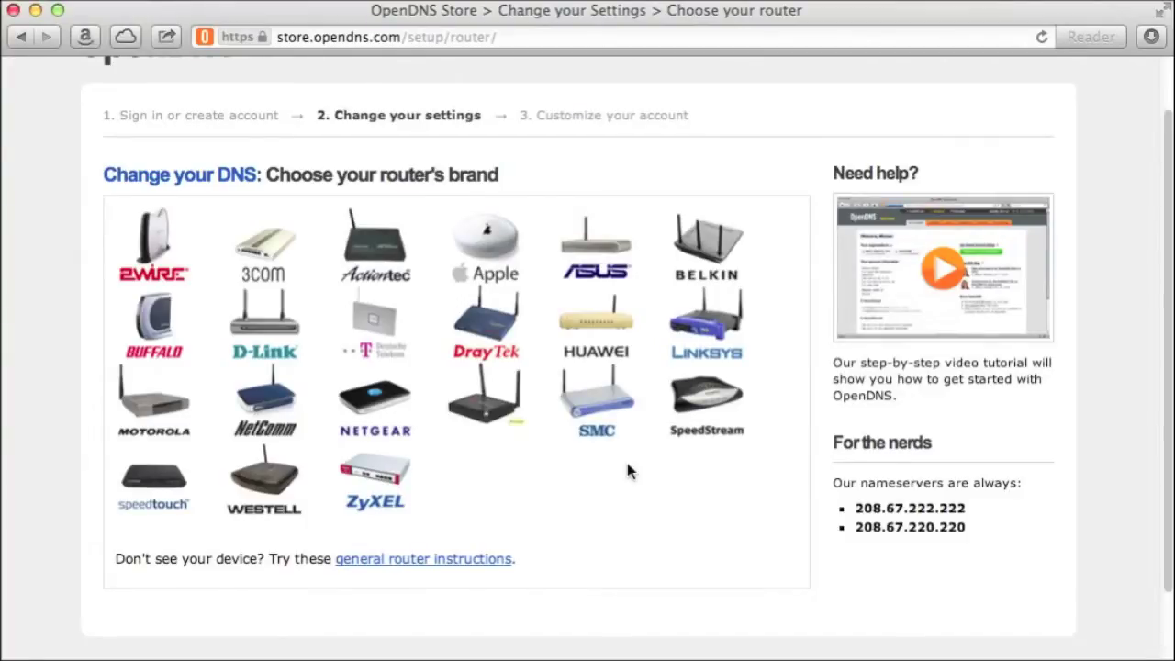
pyautogui.click(720, 333)
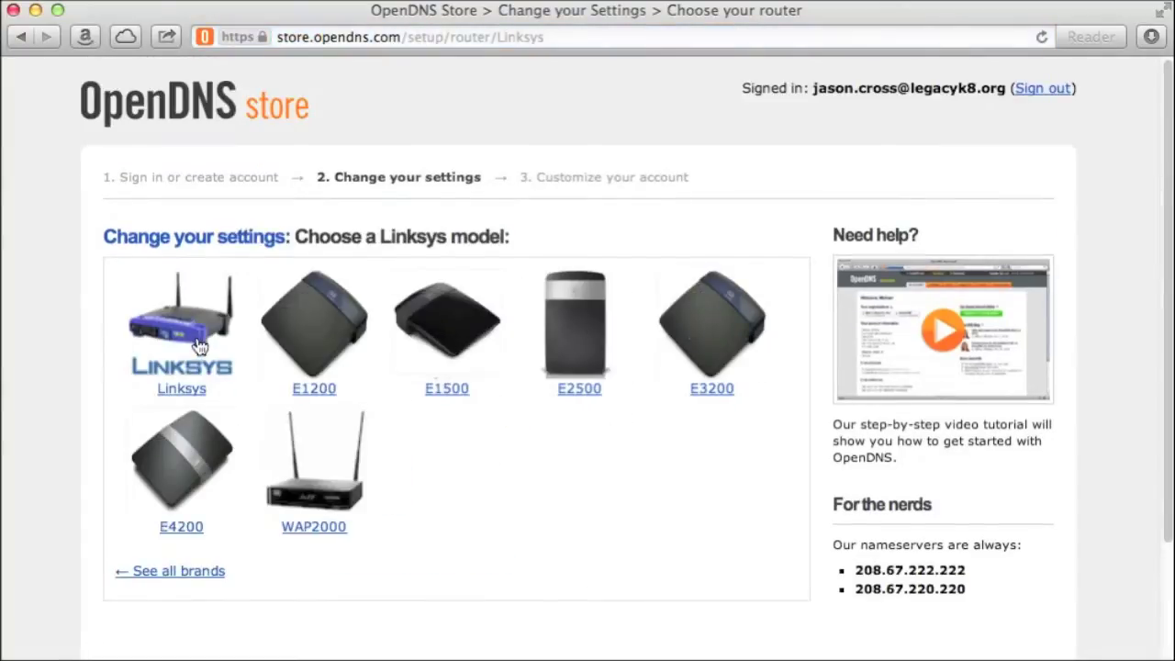
pyautogui.click(197, 344)
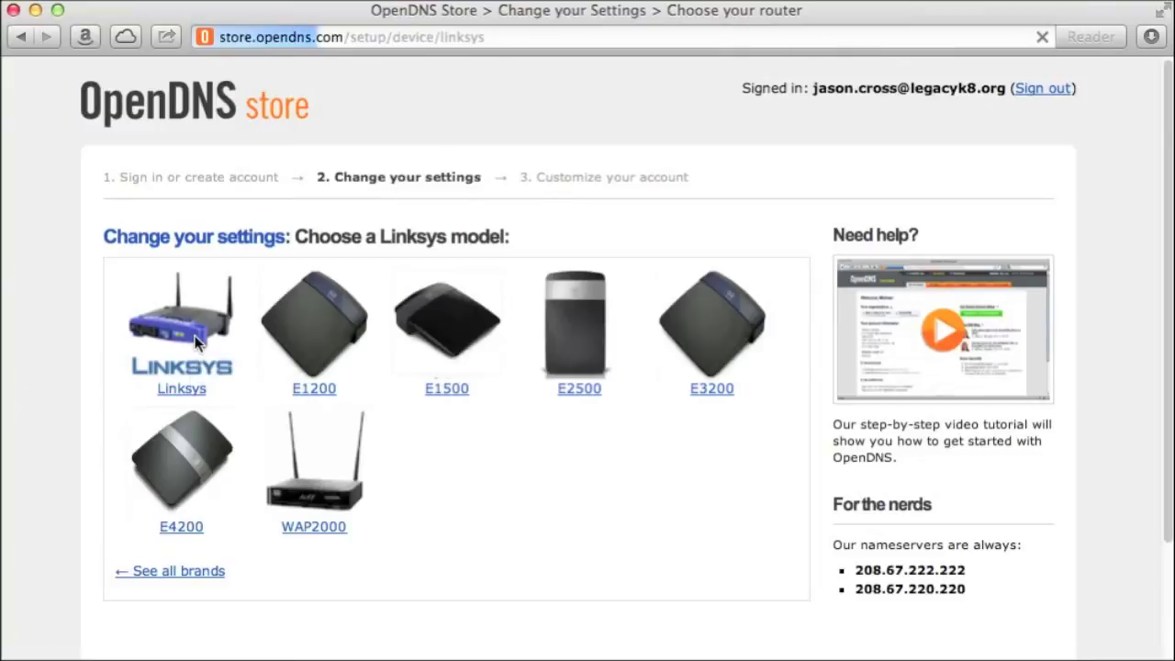
pyautogui.scroll(-5, 576, 425)
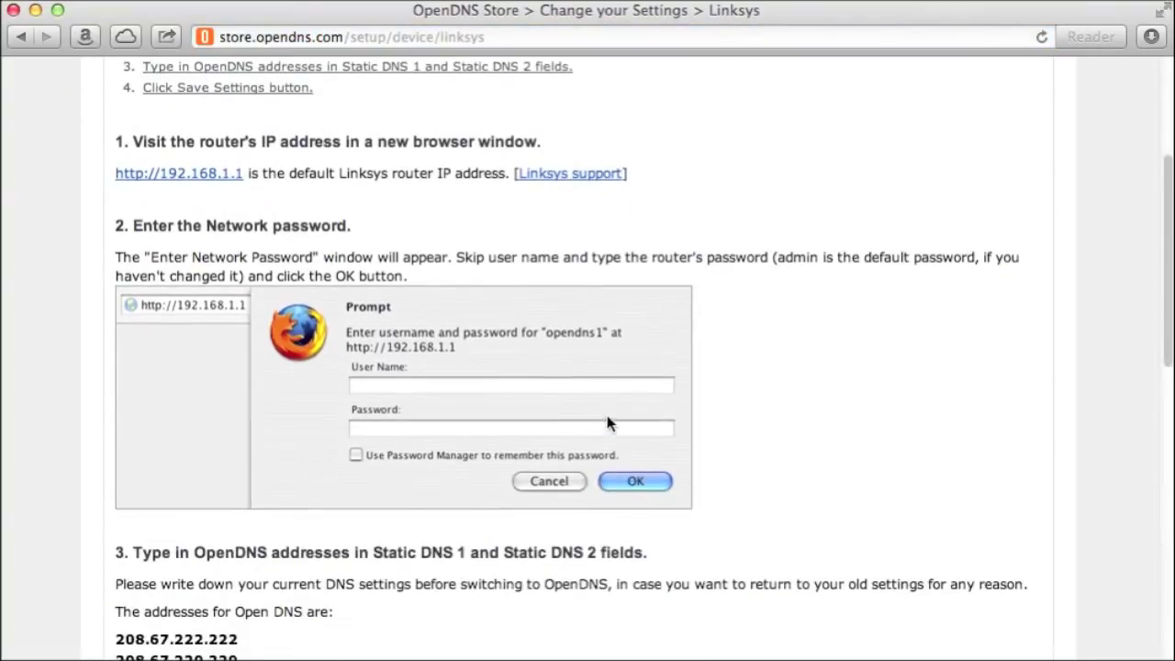
# Read the Linksys steps, highlighting 192.168.1.1, the step 3 DNS addresses, and 208.67.220.222
pyautogui.moveTo(245, 173); pyautogui.dragTo(114, 174)
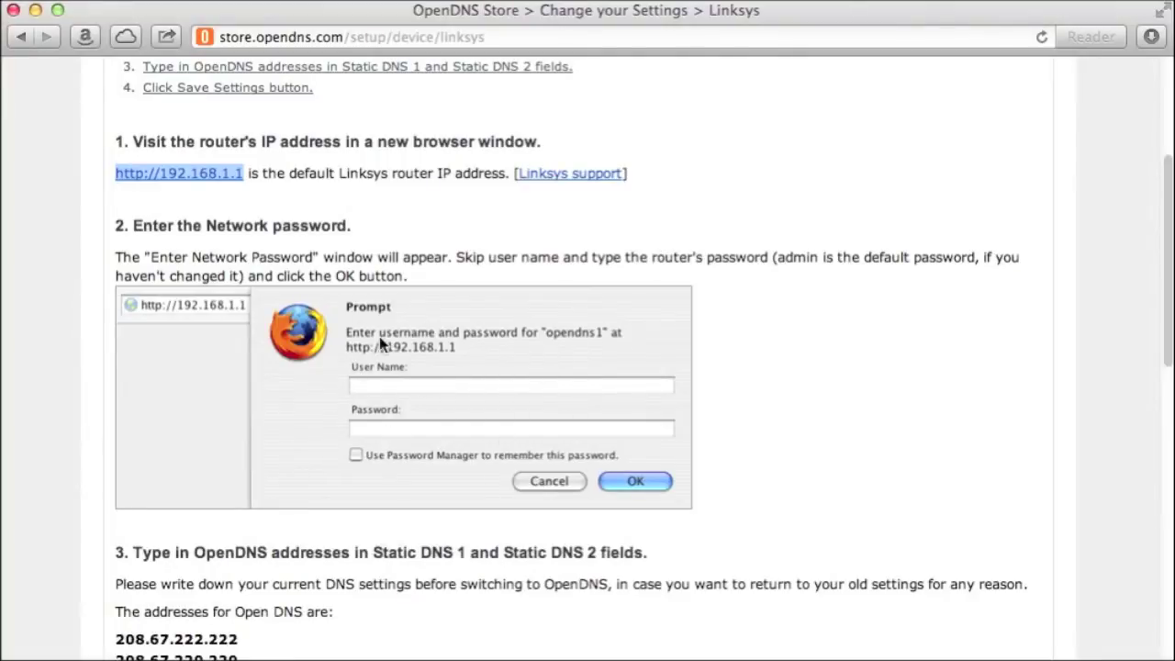
pyautogui.scroll(-1, 374, 393)
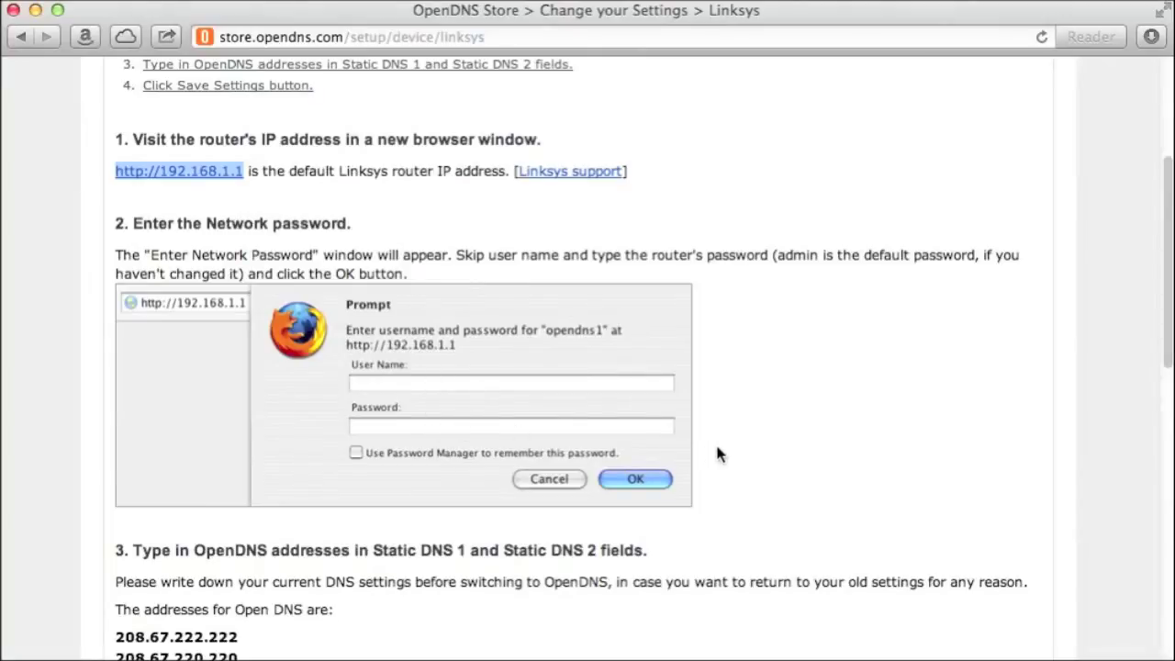
pyautogui.scroll(-3, 721, 452)
pyautogui.scroll(-6, 721, 451)
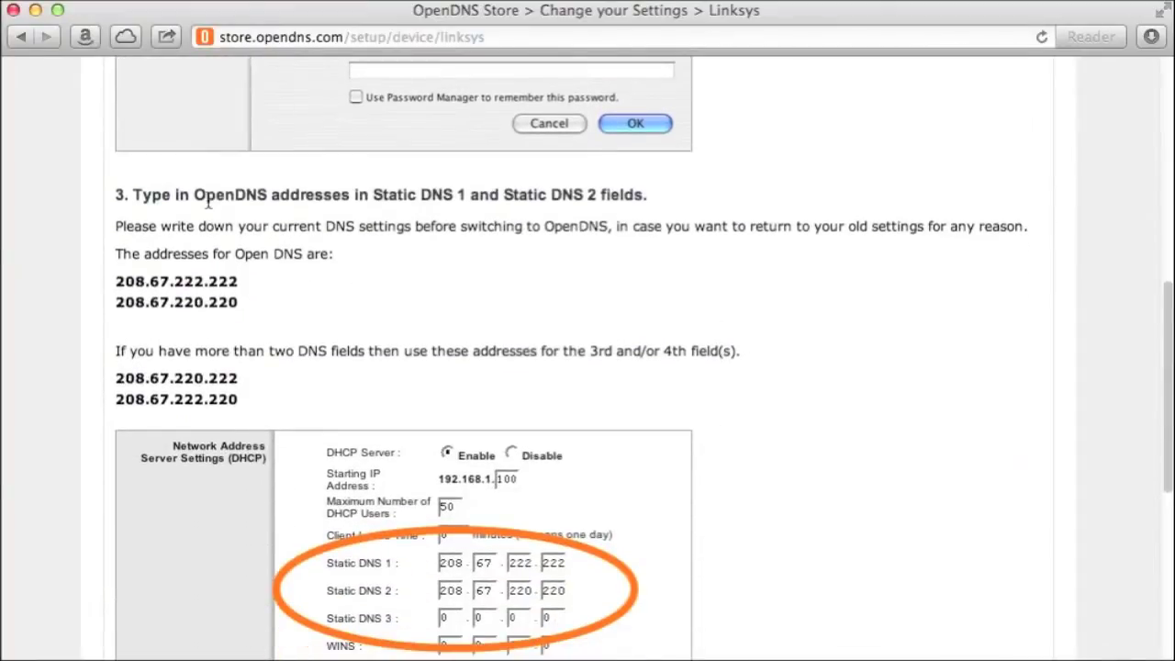
pyautogui.moveTo(151, 195); pyautogui.dragTo(587, 297)
pyautogui.click(587, 296)
pyautogui.scroll(-4, 625, 339)
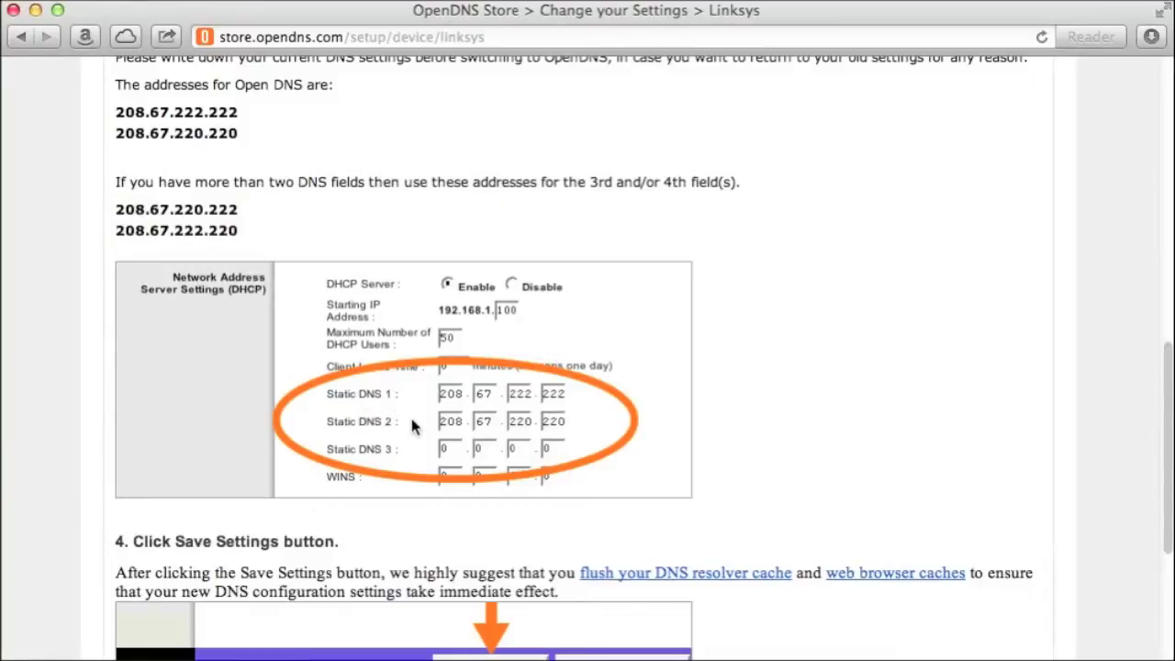
pyautogui.moveTo(248, 211); pyautogui.dragTo(117, 205)
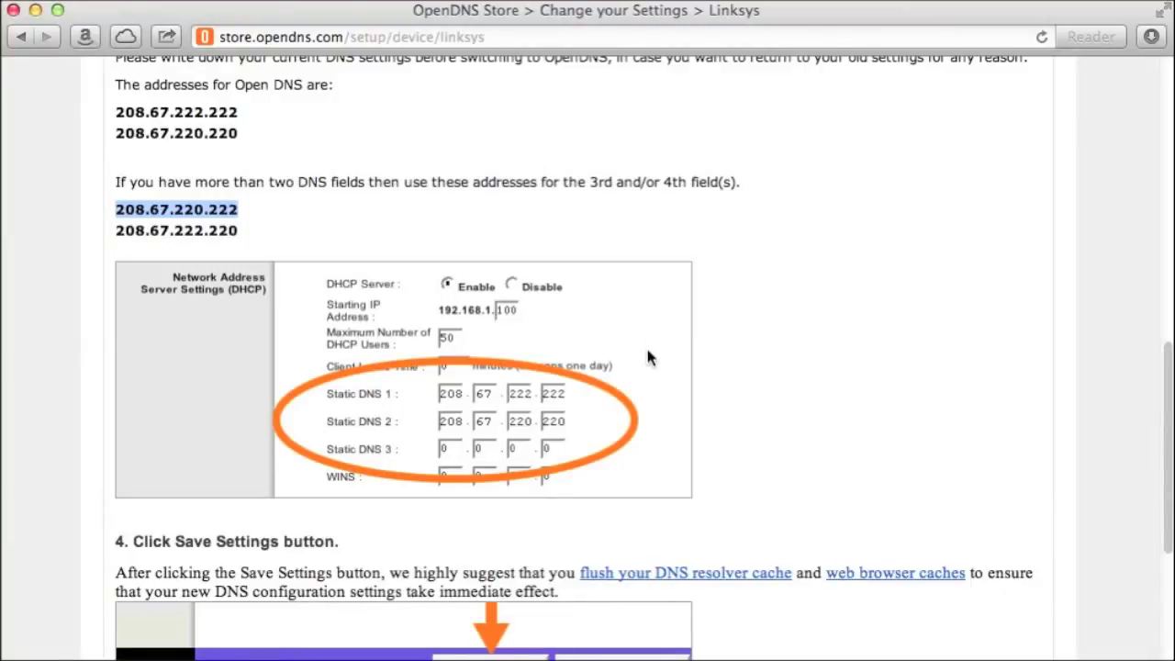
pyautogui.scroll(-5, 725, 449)
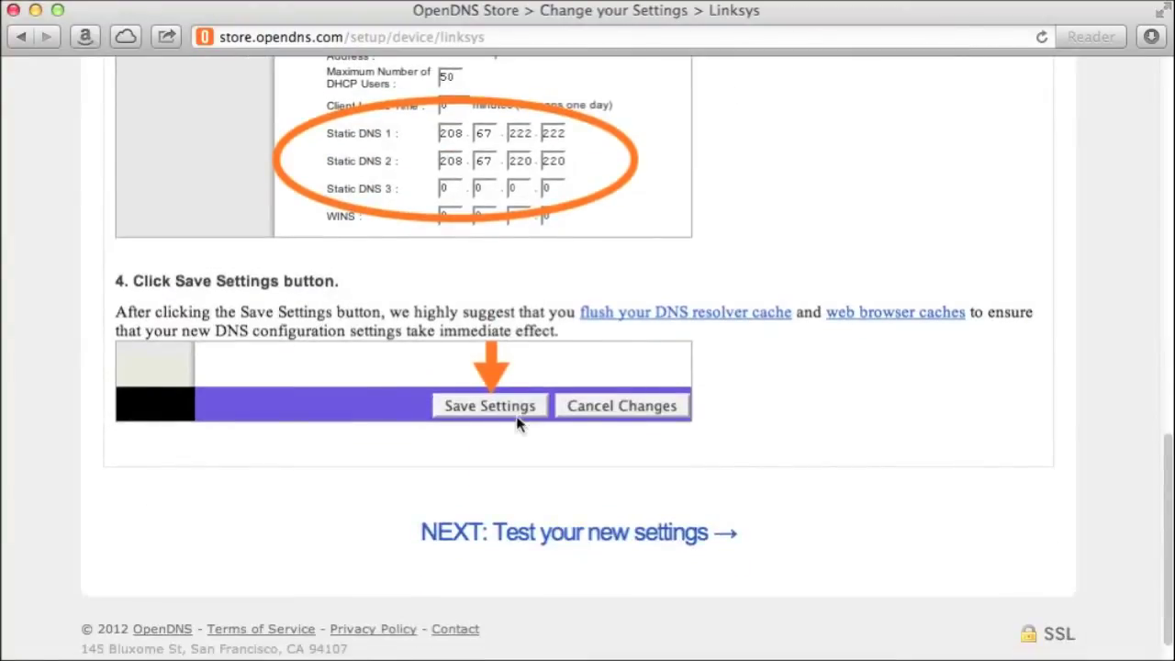
pyautogui.scroll(15, 799, 427)
pyautogui.scroll(3, 836, 425)
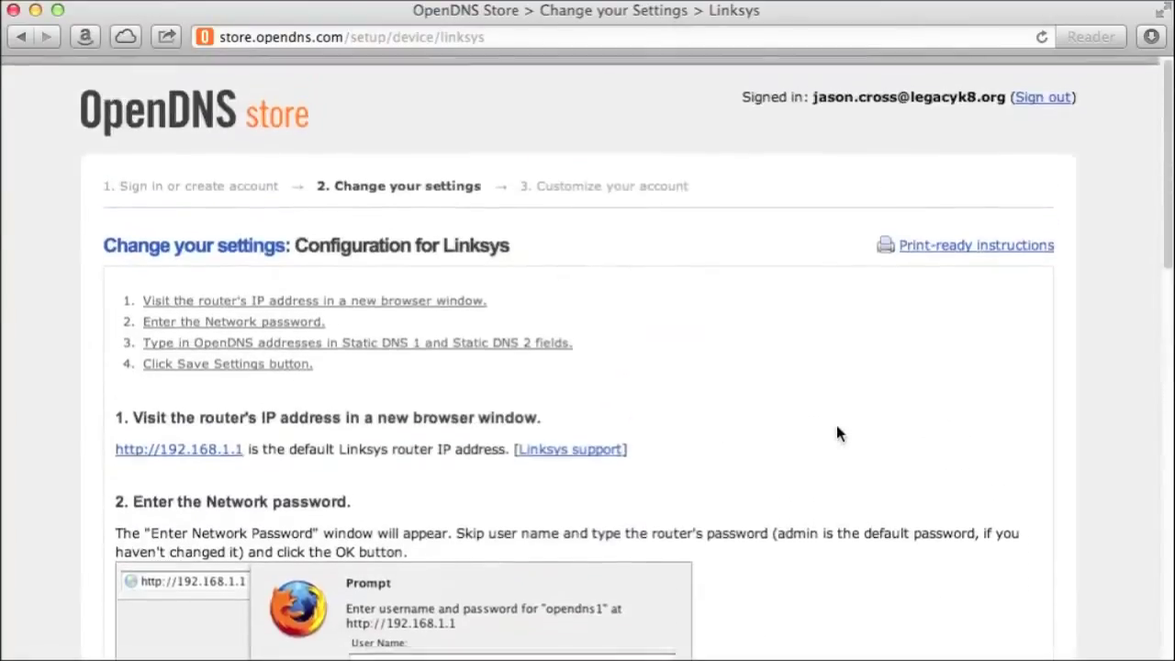
# Return to the router brands list and open the Apple Airport v7.6.1 instructions
pyautogui.click(21, 37)
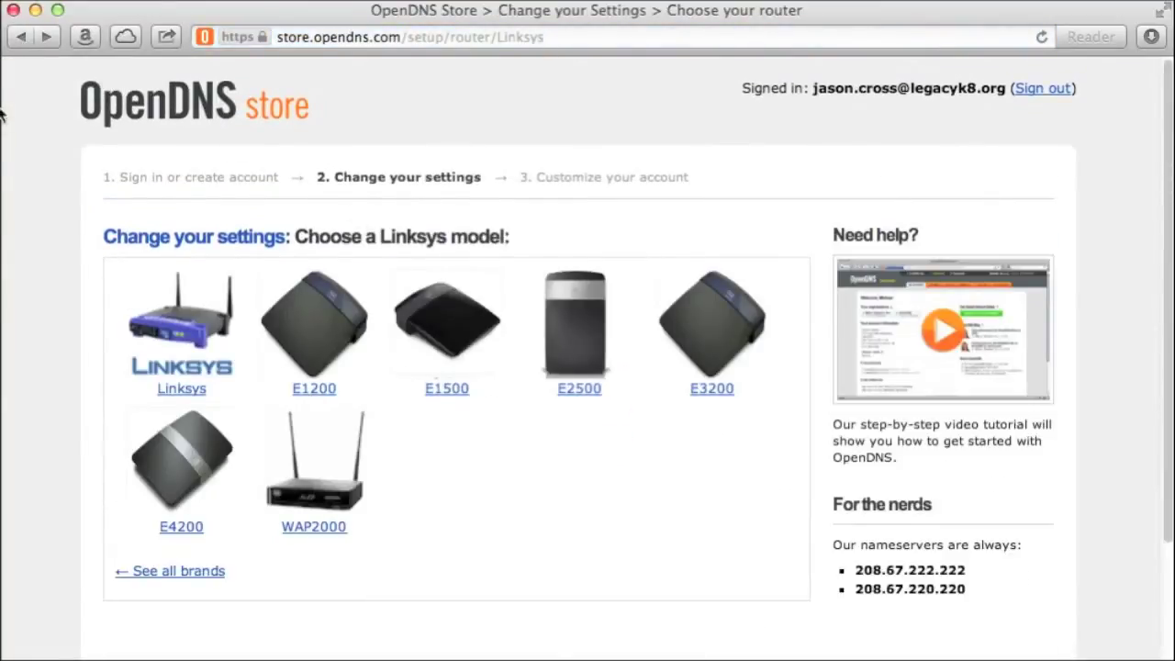
pyautogui.click(21, 37)
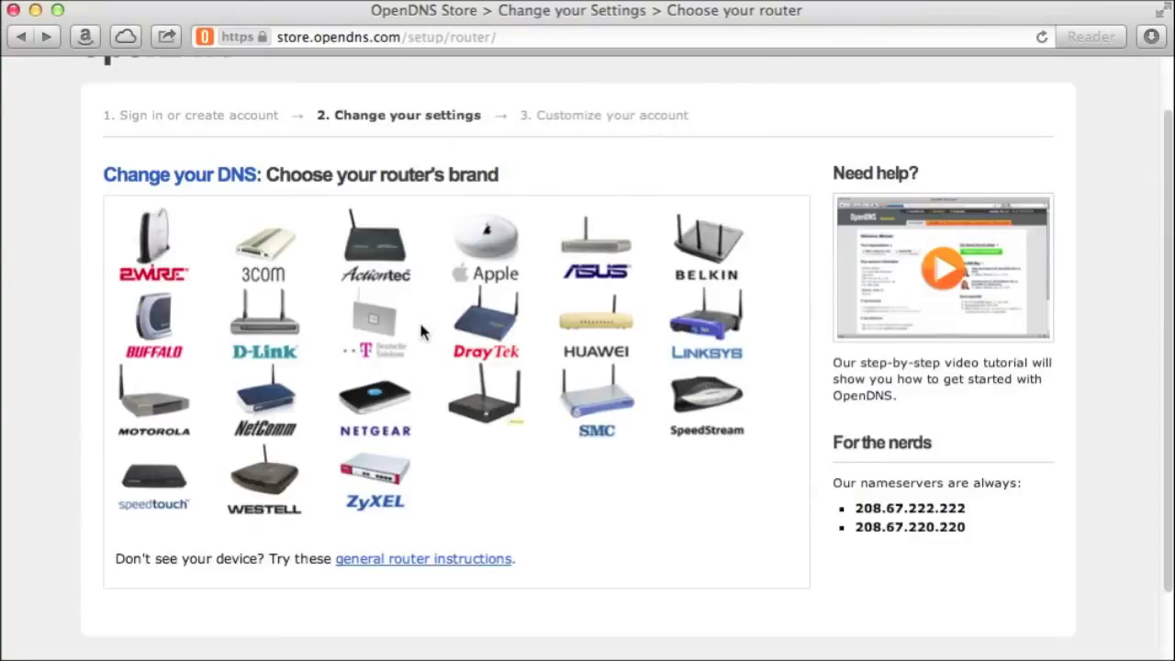
pyautogui.click(495, 245)
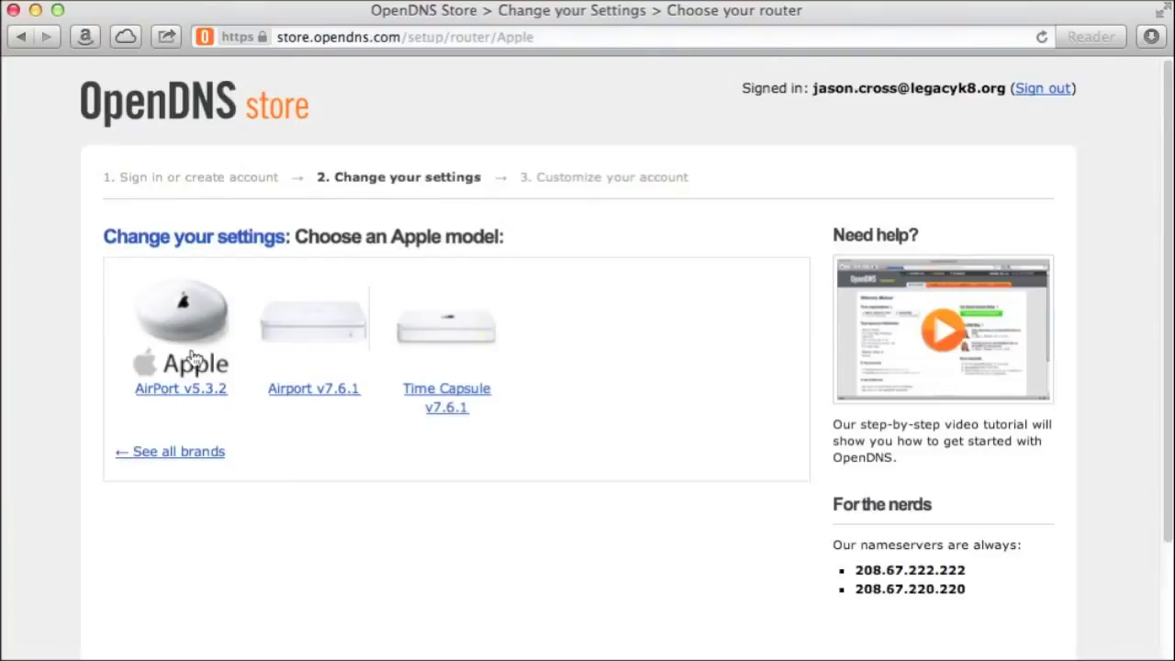
pyautogui.click(345, 335)
# Scroll through the Airport steps and highlight the 'not using OpenDNS yet' warning
pyautogui.scroll(-10, 613, 382)
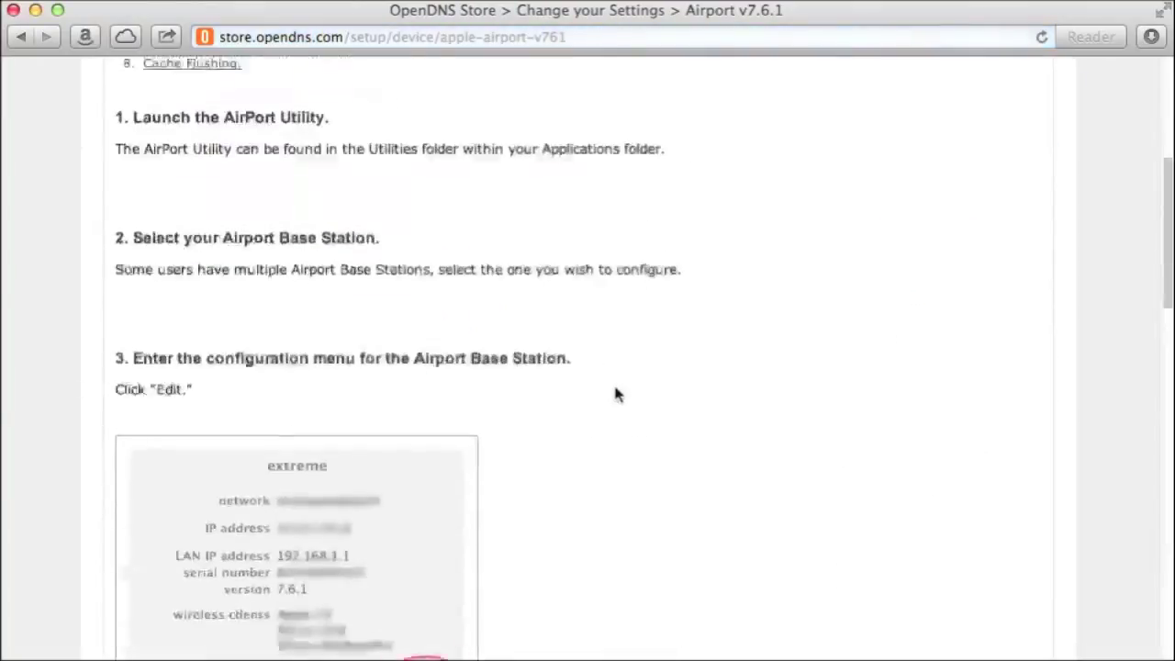
pyautogui.scroll(-8, 613, 395)
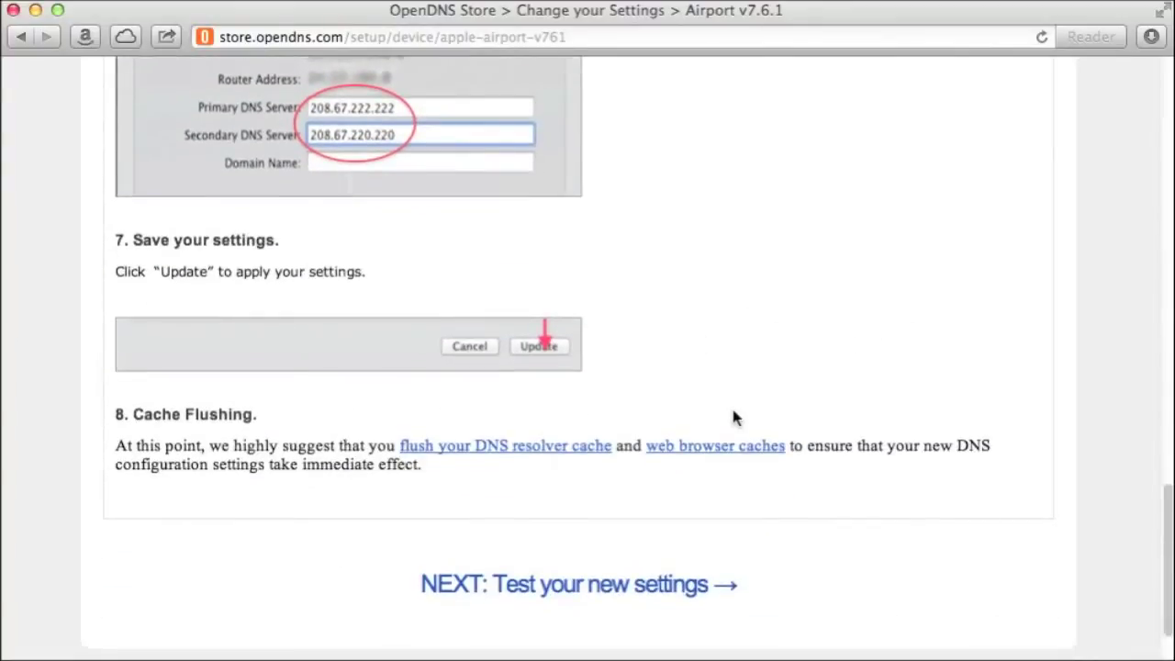
pyautogui.scroll(15, 731, 404)
pyautogui.scroll(-10, 731, 404)
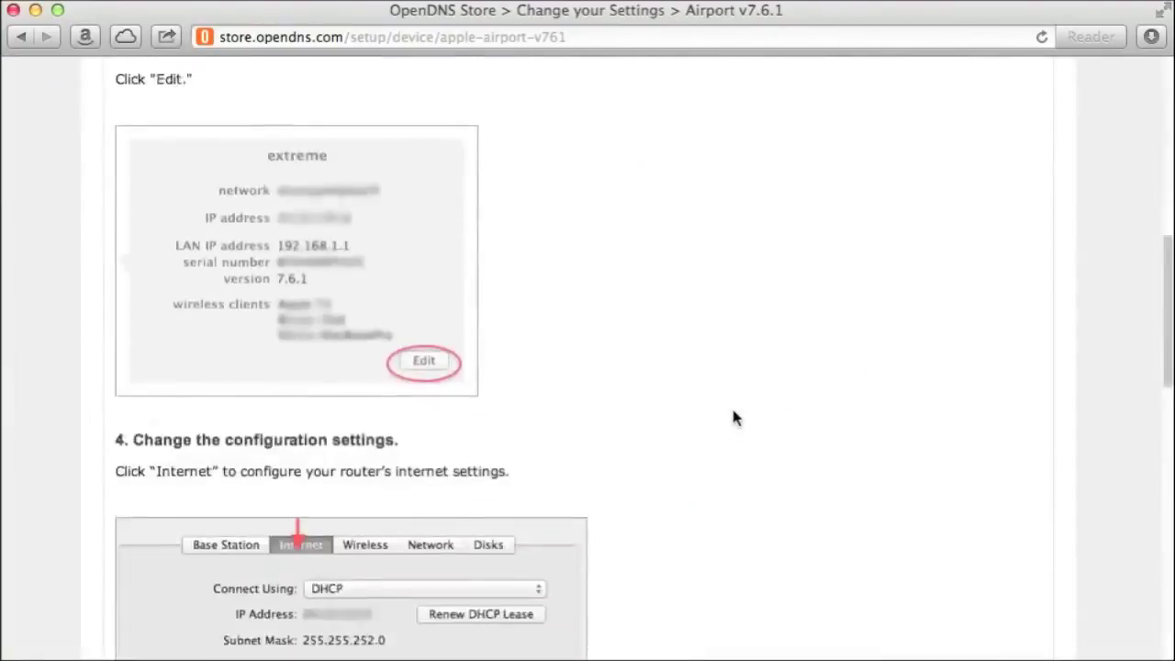
pyautogui.scroll(-13, 732, 496)
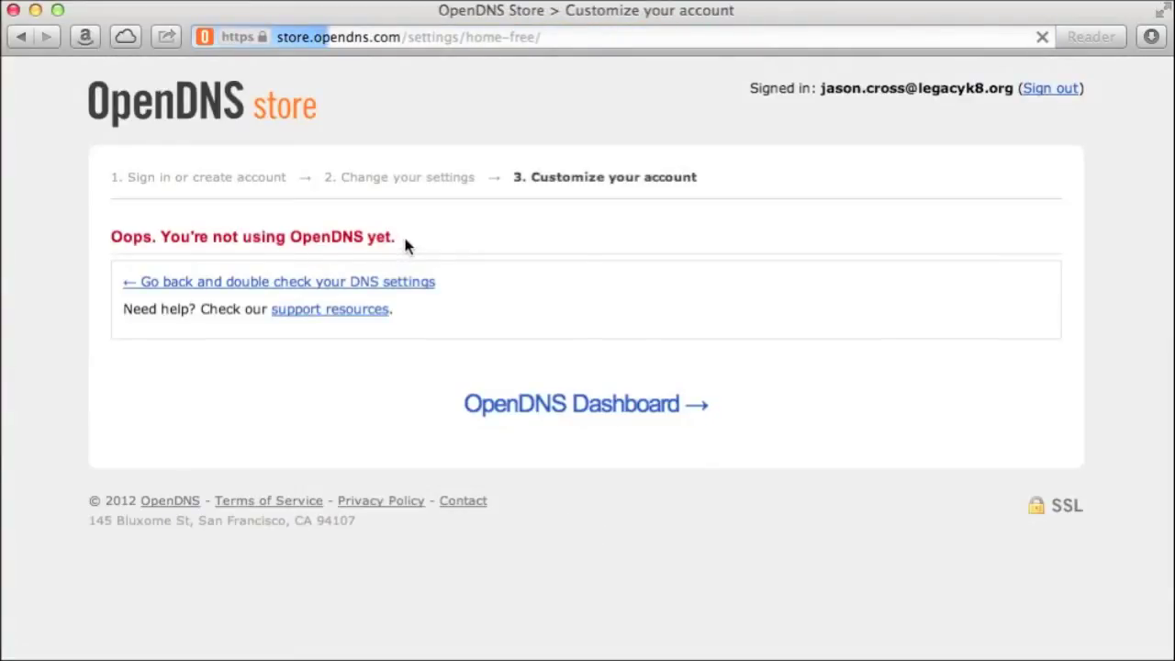
pyautogui.moveTo(403, 235); pyautogui.dragTo(108, 242)
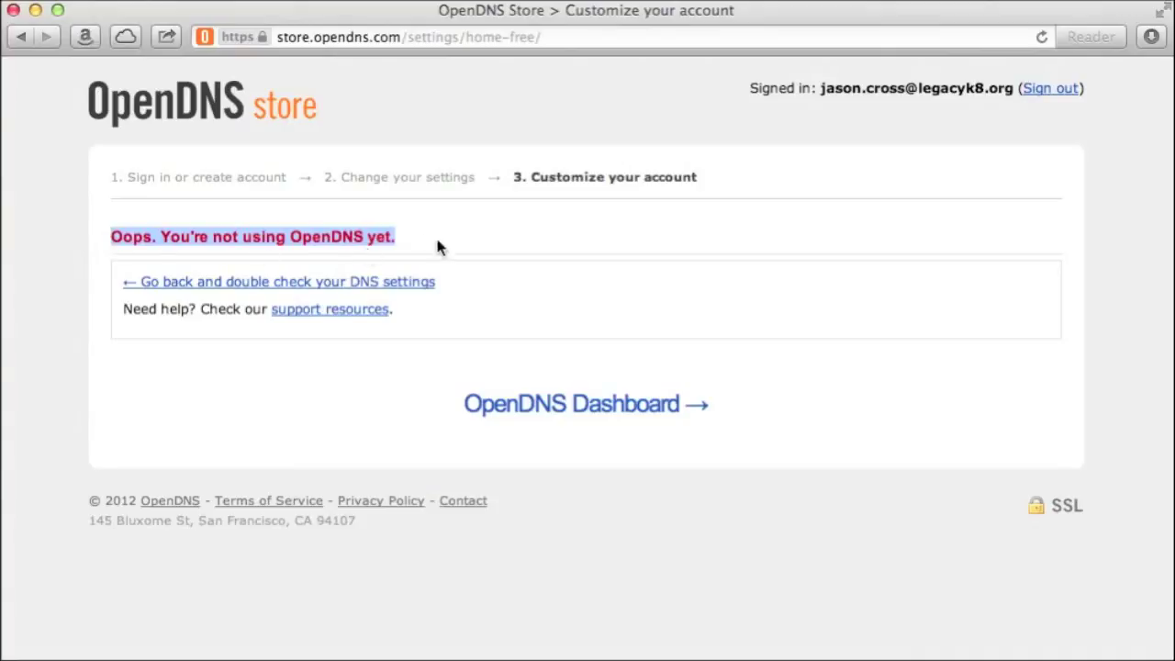
pyautogui.click(545, 411)
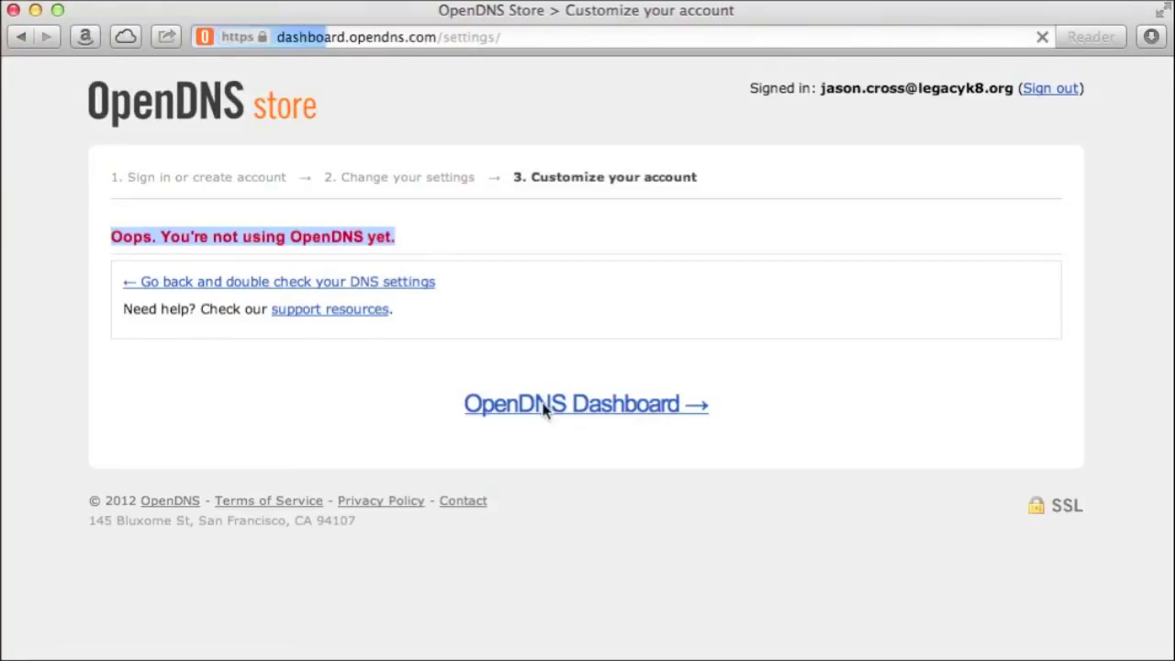
pyautogui.scroll(-5, 741, 412)
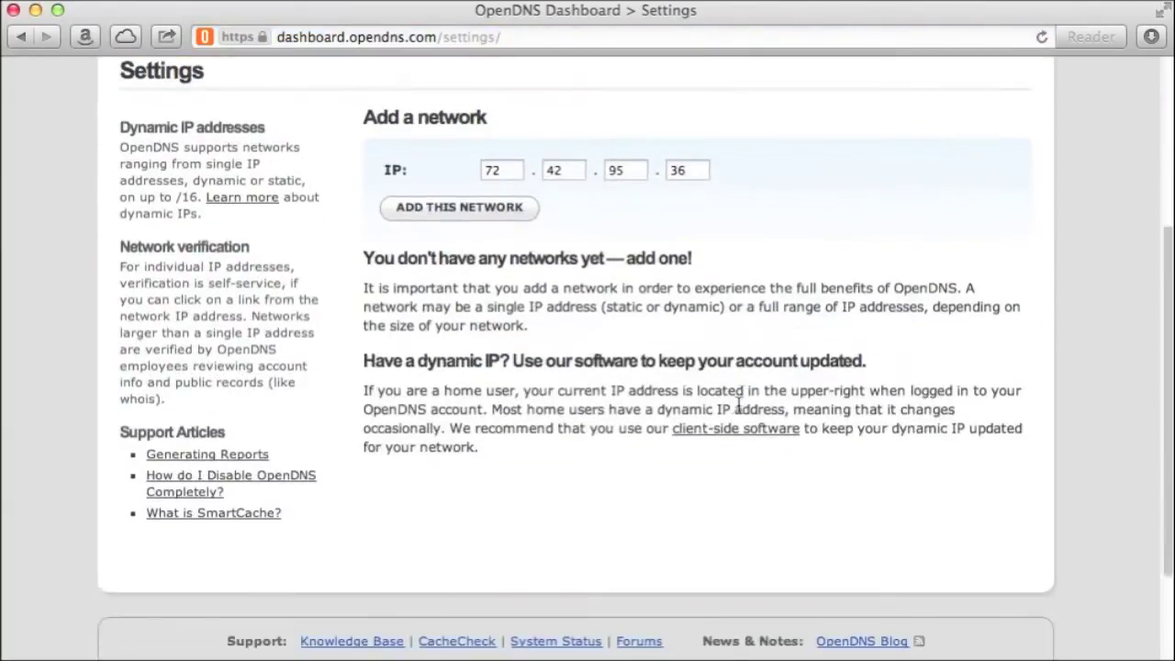
pyautogui.scroll(3, 725, 412)
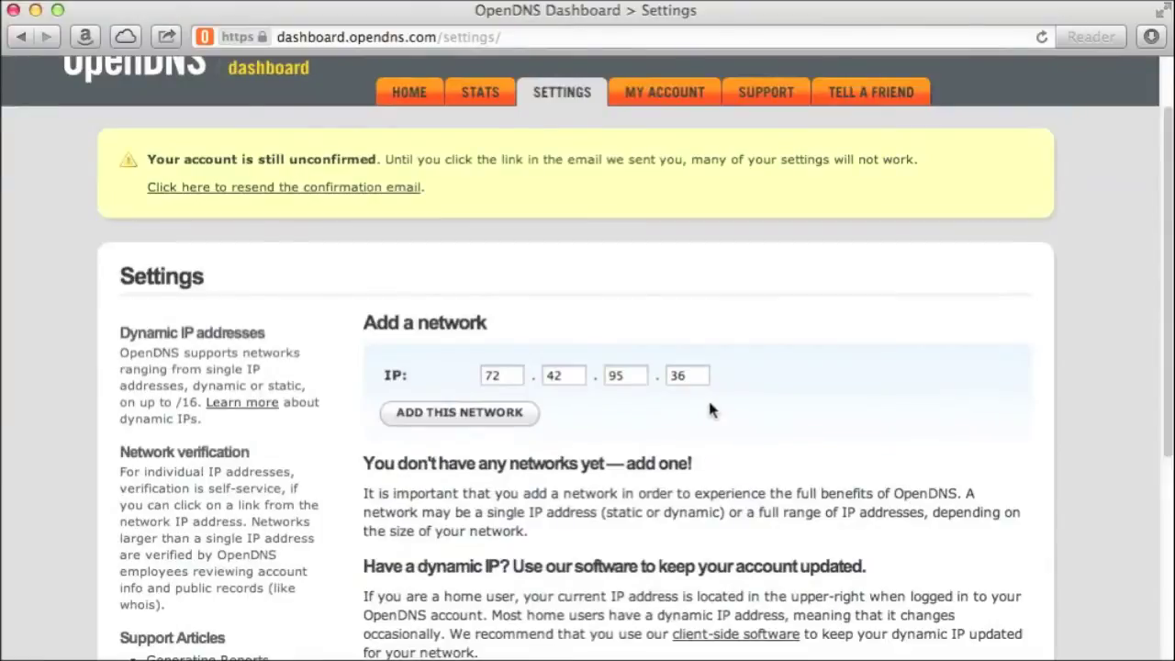
pyautogui.scroll(-3, 695, 409)
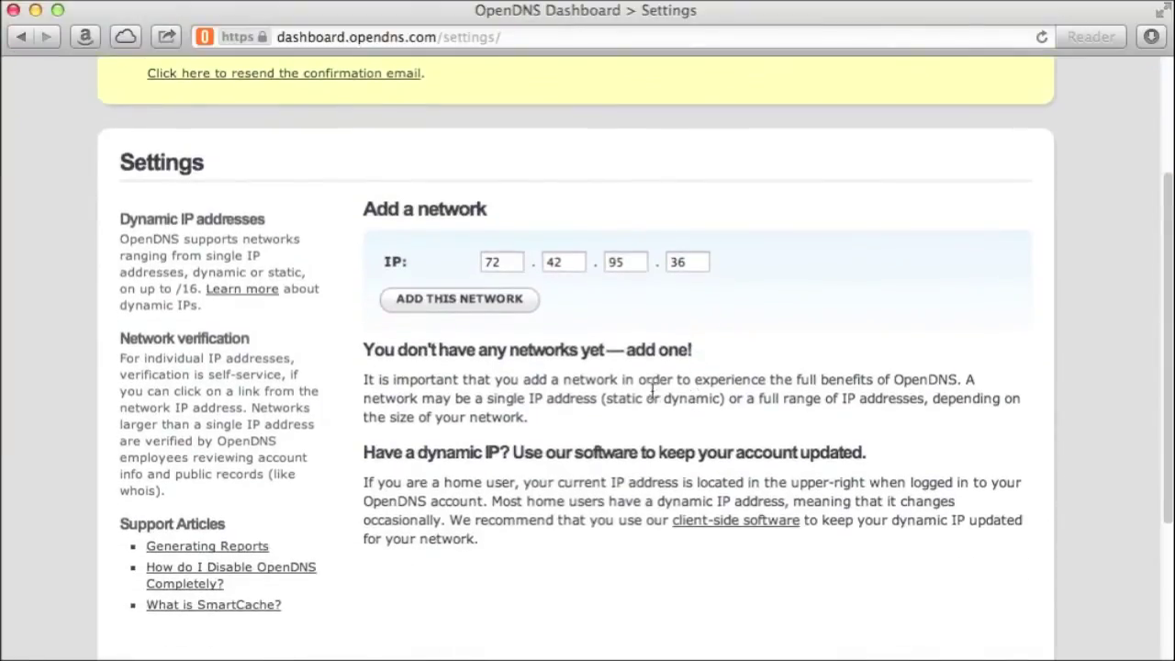
pyautogui.click(466, 304)
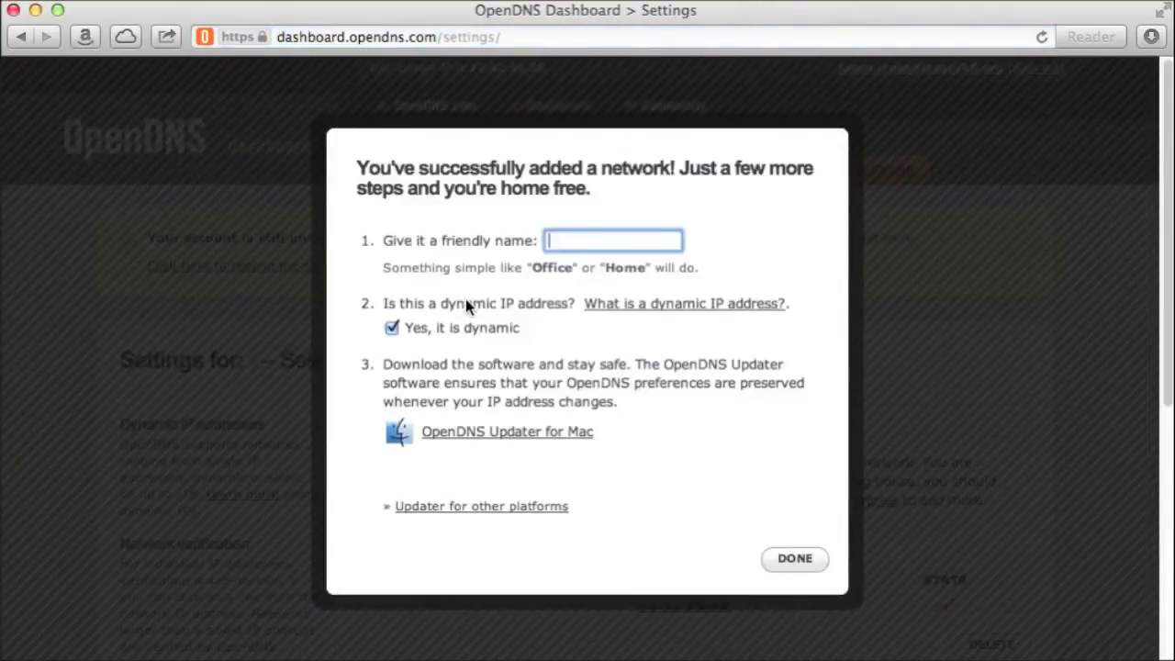
pyautogui.click(795, 560)
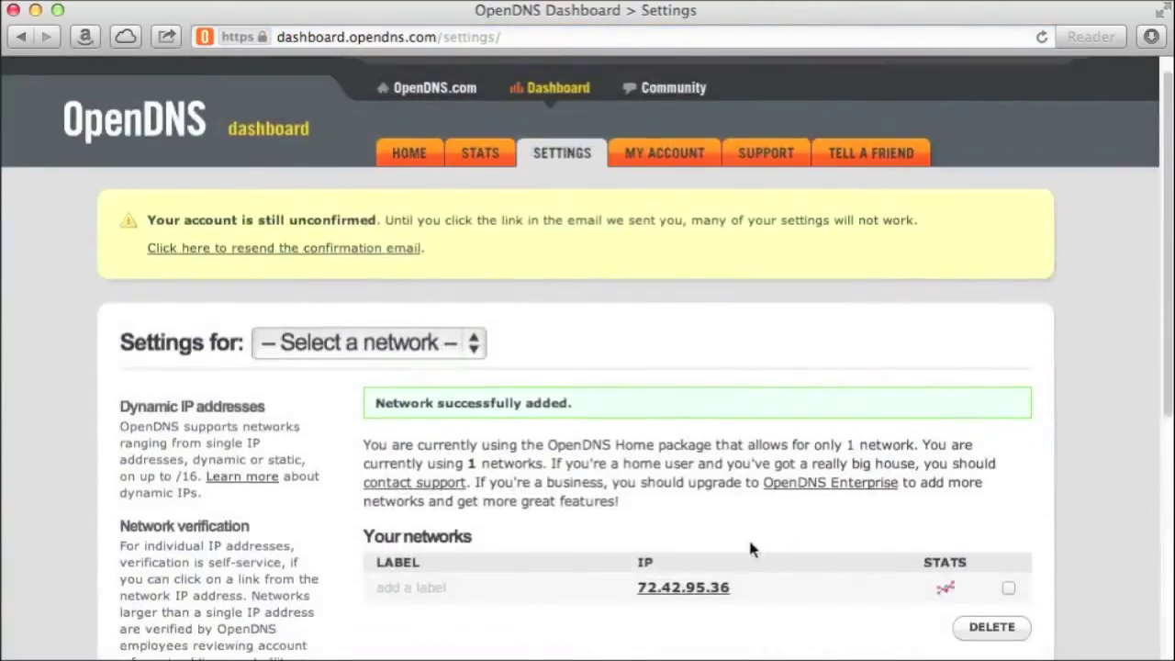
pyautogui.scroll(-5, 749, 549)
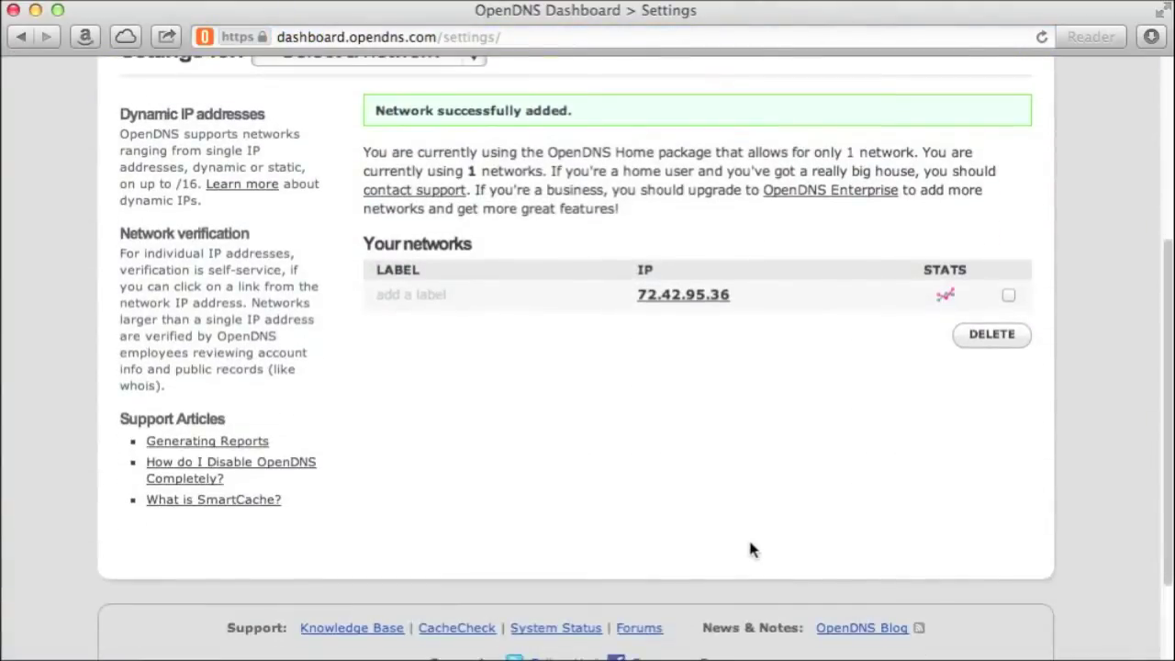
pyautogui.click(687, 296)
pyautogui.scroll(-4, 683, 348)
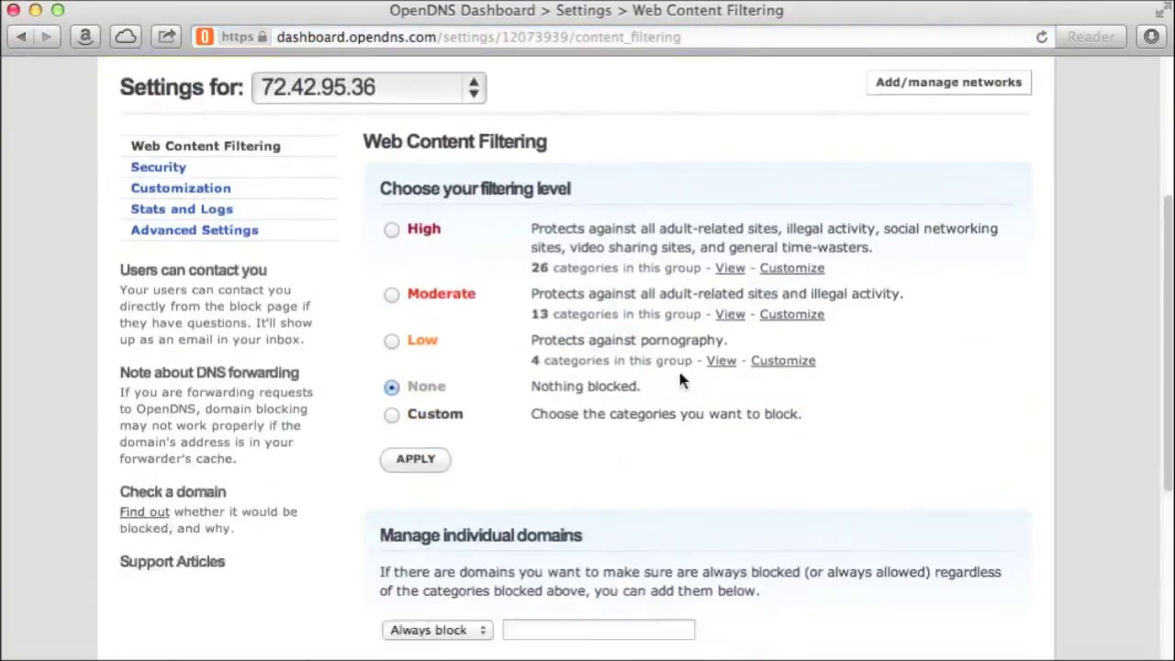
# Choose the High filtering level and scroll through its 26 blocked categories
pyautogui.scroll(1, 679, 377)
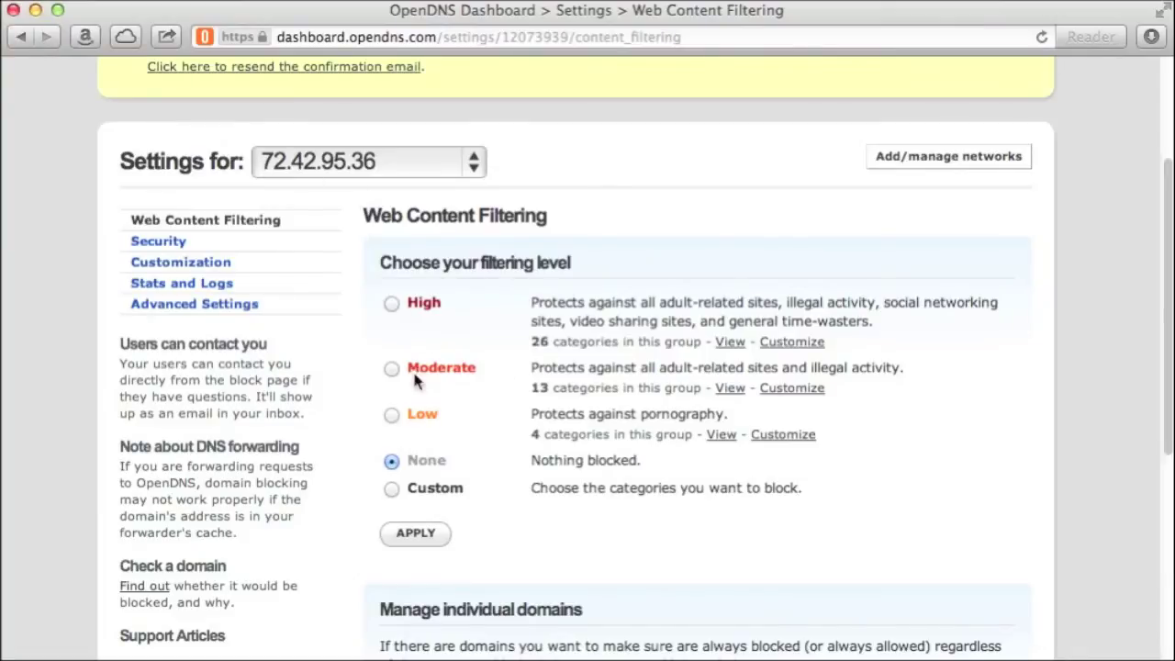
pyautogui.scroll(-1, 606, 385)
pyautogui.scroll(-3, 614, 390)
pyautogui.scroll(2, 614, 390)
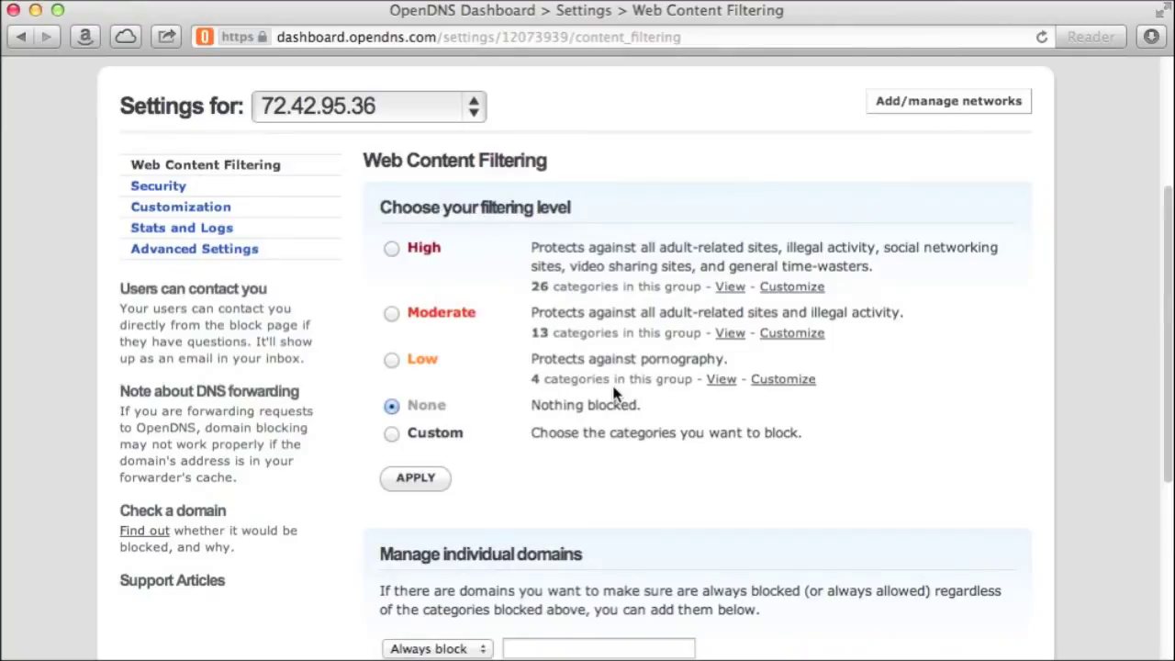
pyautogui.click(390, 250)
pyautogui.click(730, 288)
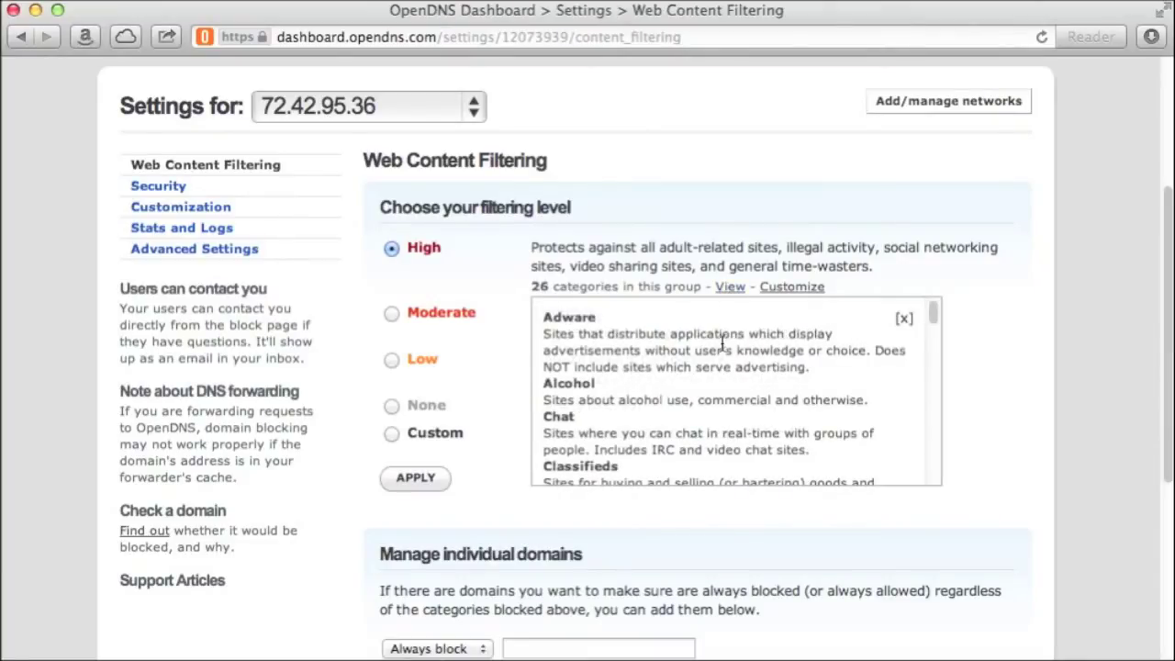
pyautogui.scroll(-2, 721, 347)
pyautogui.scroll(-1, 722, 349)
pyautogui.scroll(-5, 721, 346)
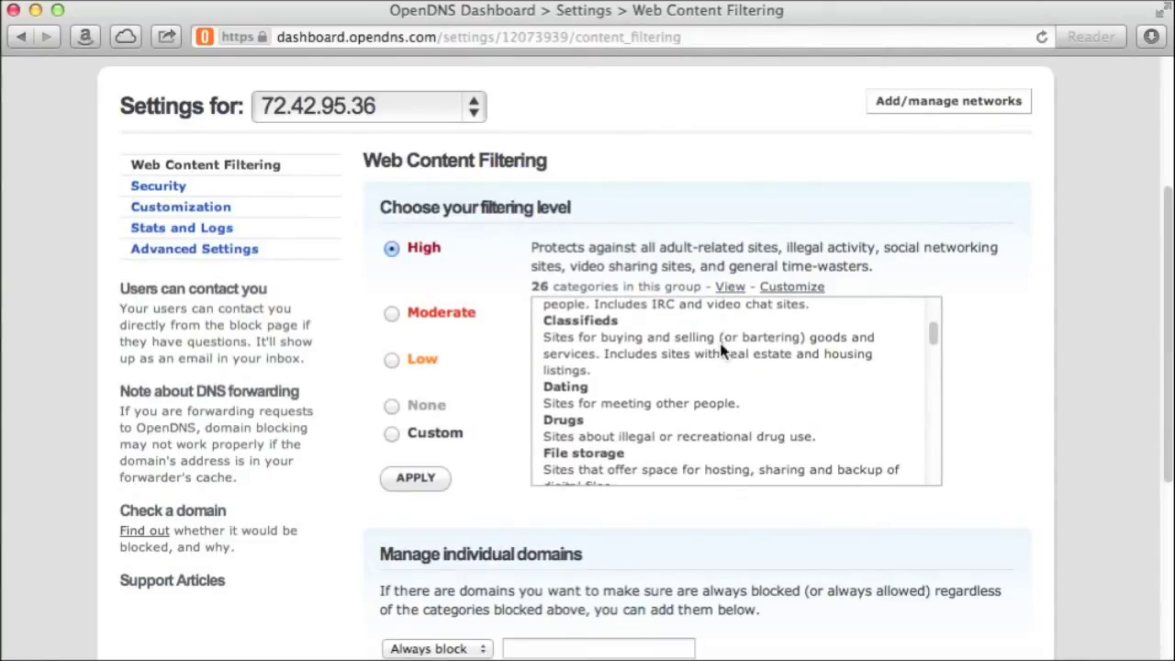
pyautogui.scroll(-2, 722, 347)
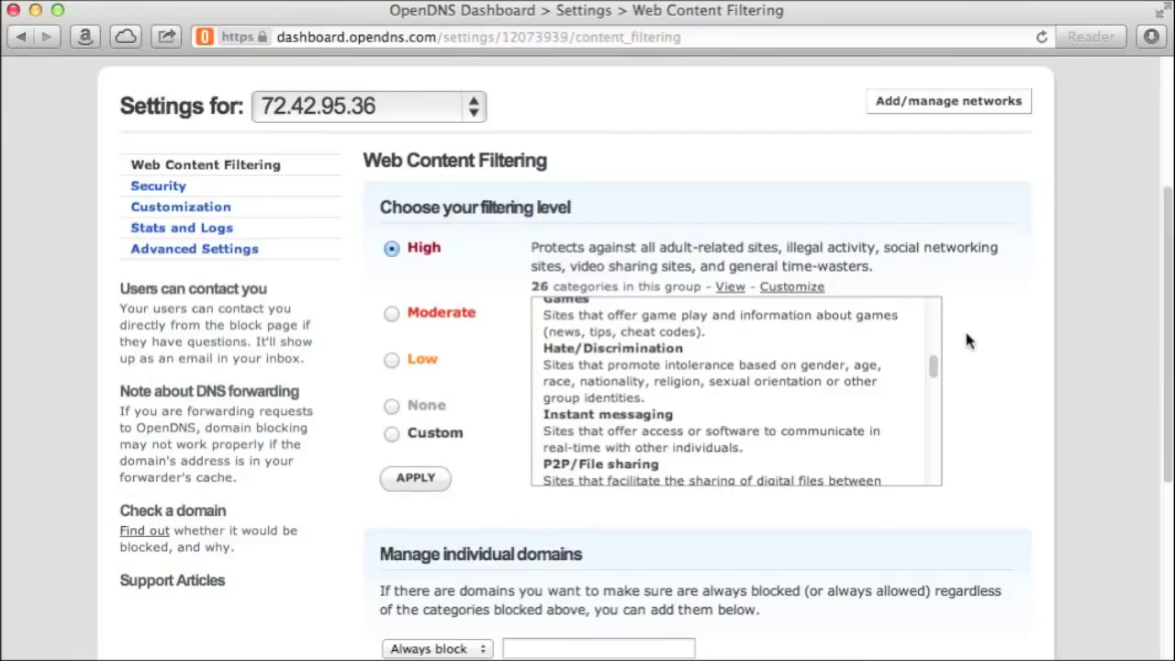
# Preview the Custom category checkboxes, then switch the filtering level to Low
pyautogui.click(391, 433)
pyautogui.scroll(-3, 881, 536)
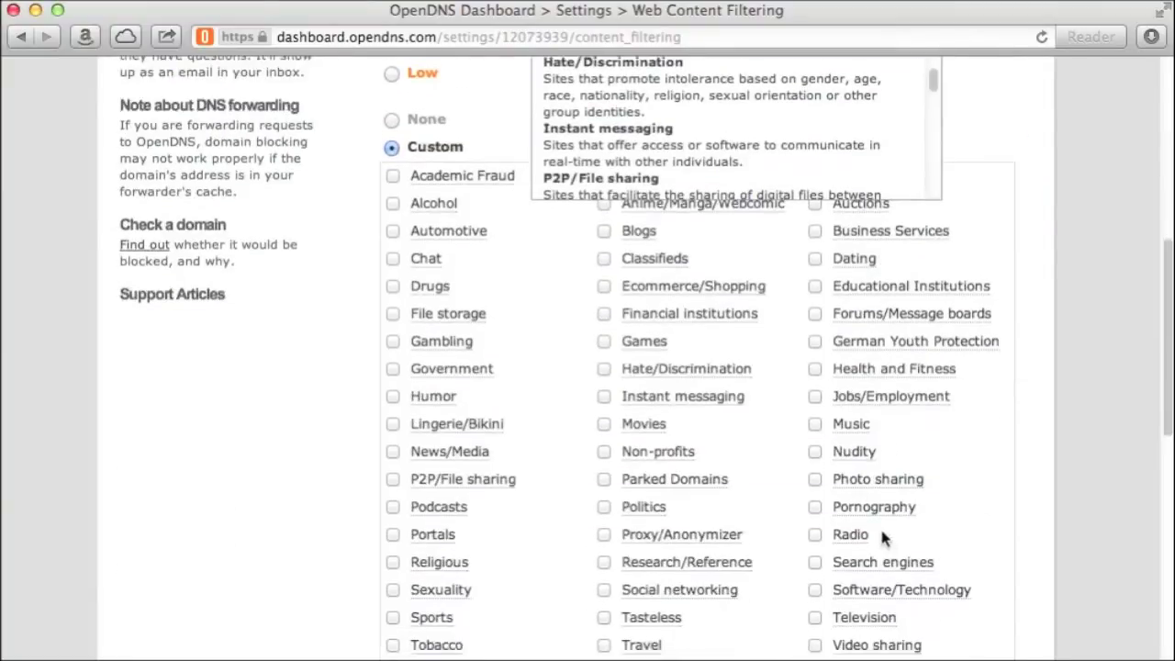
pyautogui.scroll(-3, 689, 440)
pyautogui.scroll(3, 789, 489)
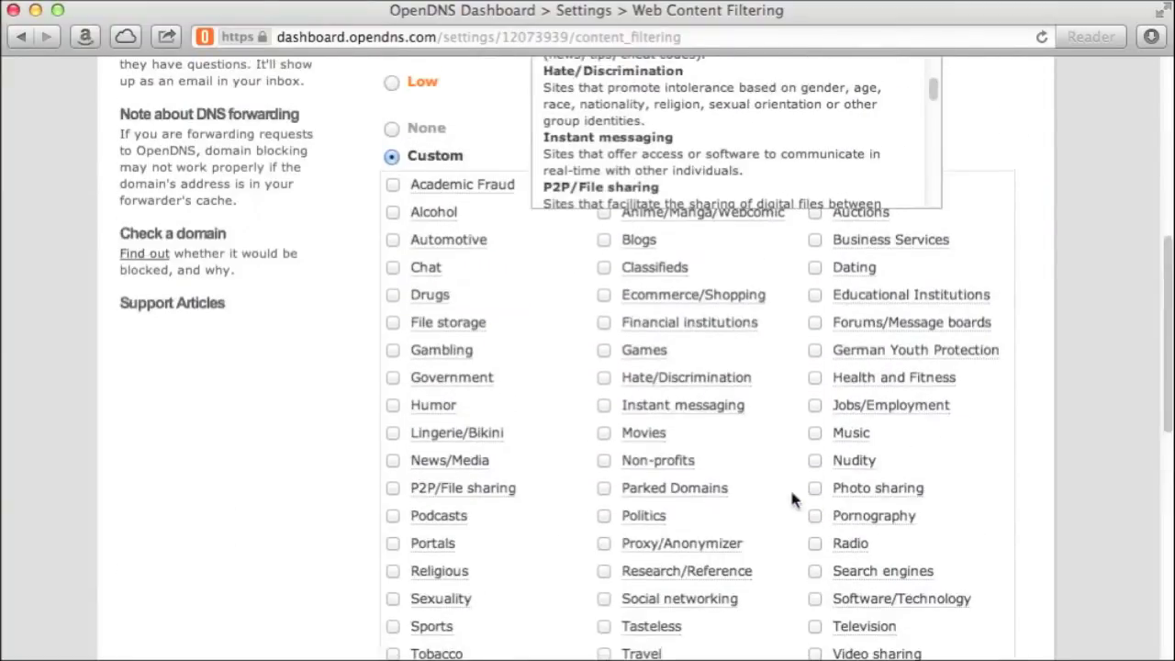
pyautogui.scroll(-3, 735, 479)
pyautogui.scroll(-2, 679, 473)
pyautogui.scroll(5, 653, 465)
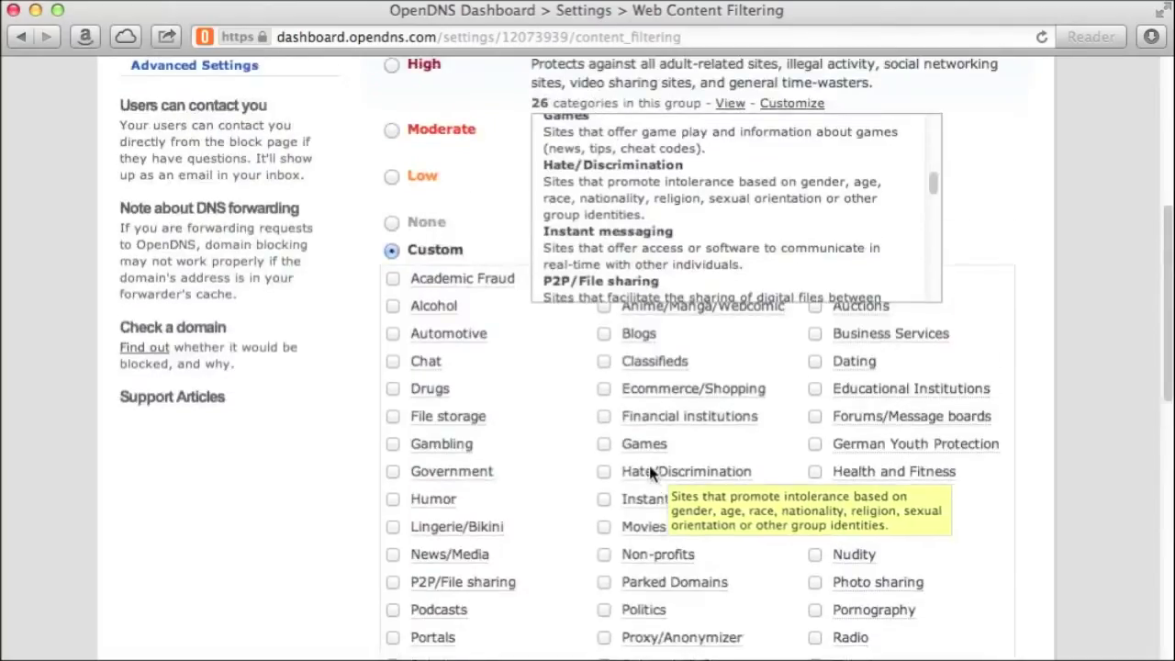
pyautogui.scroll(2, 459, 450)
pyautogui.click(391, 456)
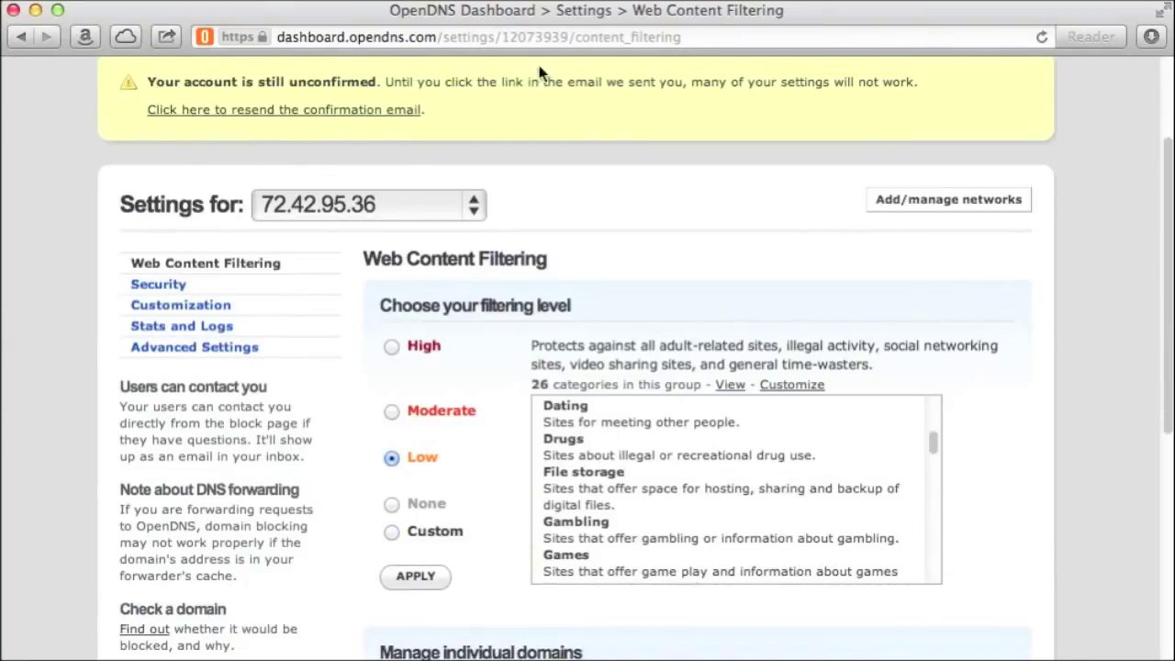
pyautogui.scroll(2, 684, 179)
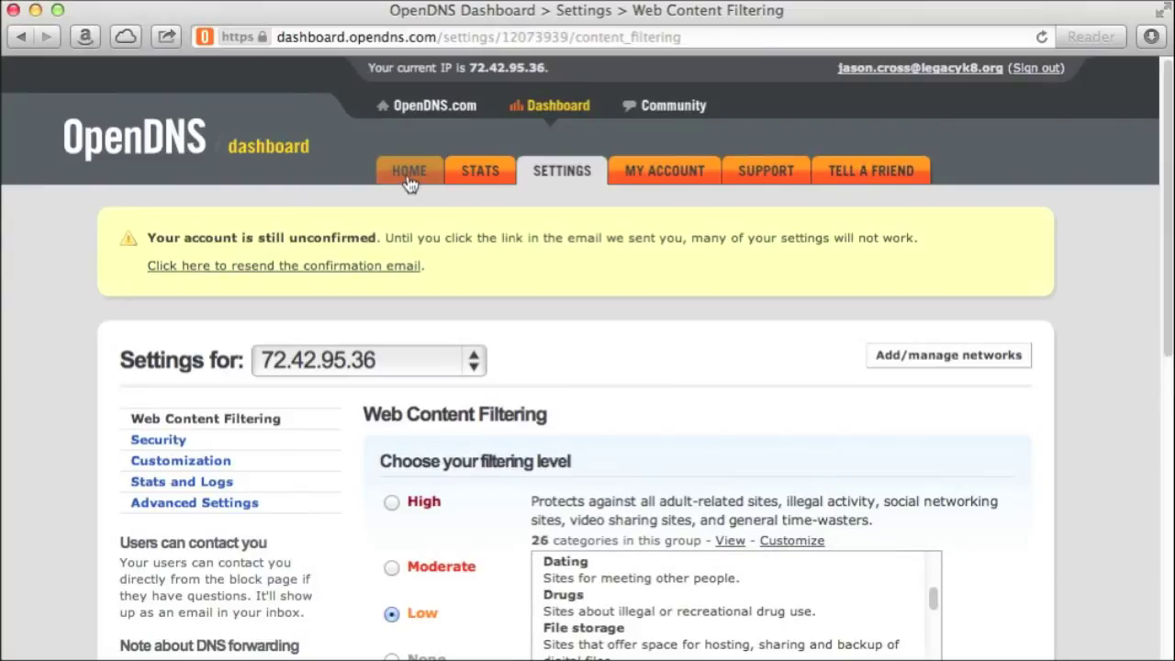
# Go to the dashboard HOME page at dashboard.opendns.com
pyautogui.click(410, 180)
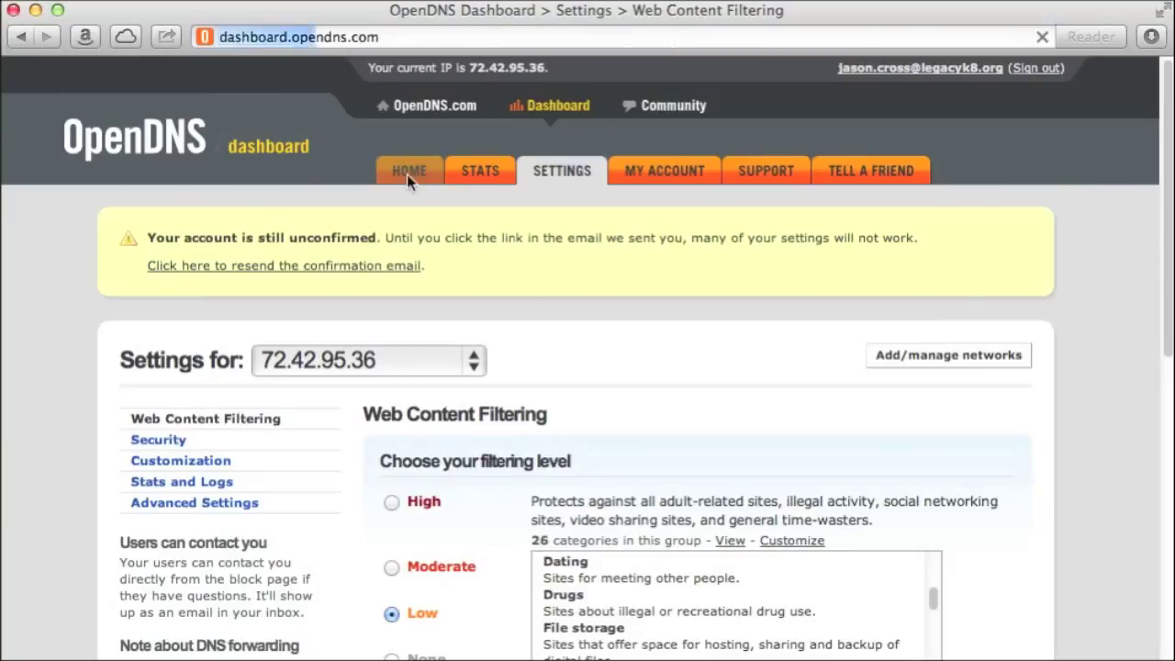